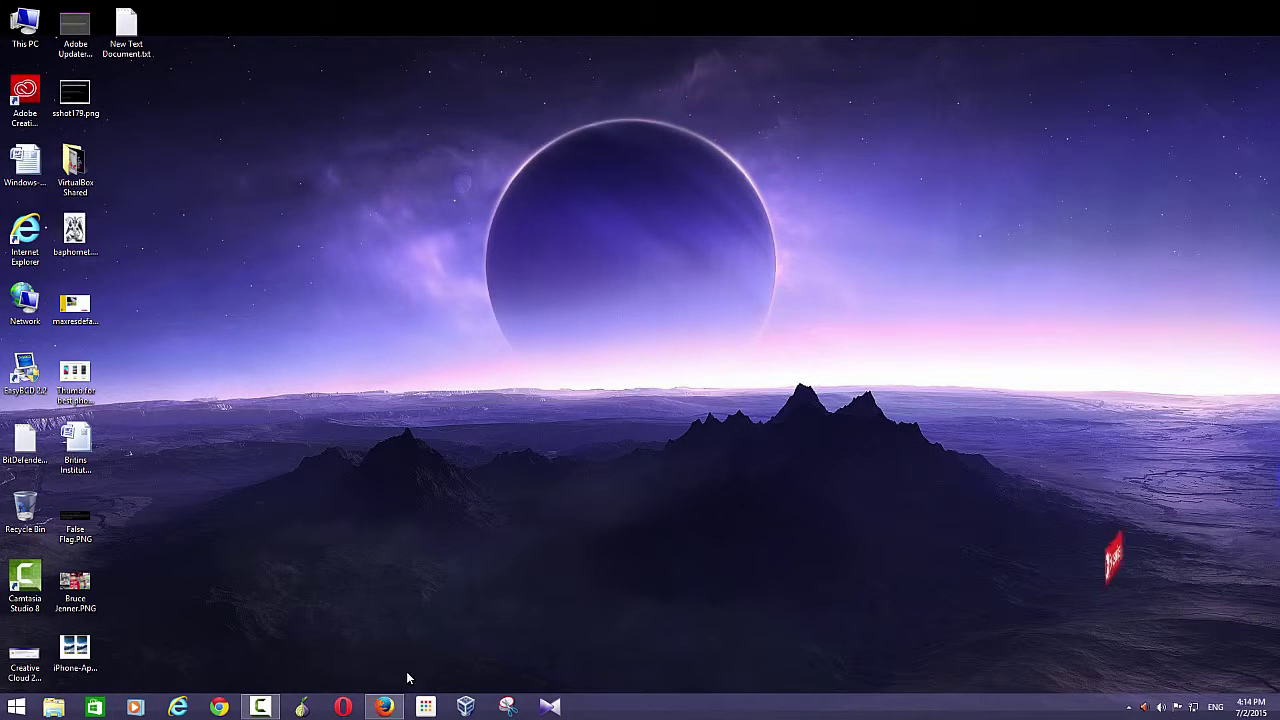
Step: Switch to Firefox, pin the second New Tab, and unpin it again
click(386, 706)
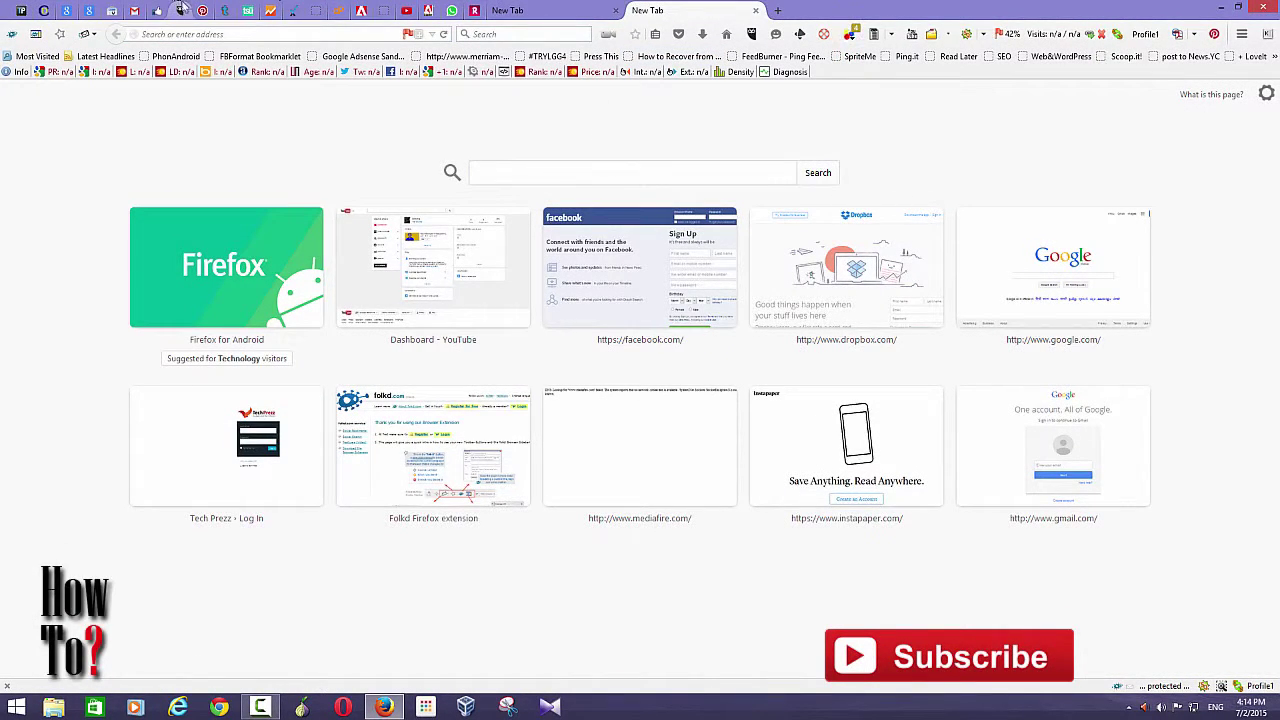
right_click(713, 10)
click(694, 63)
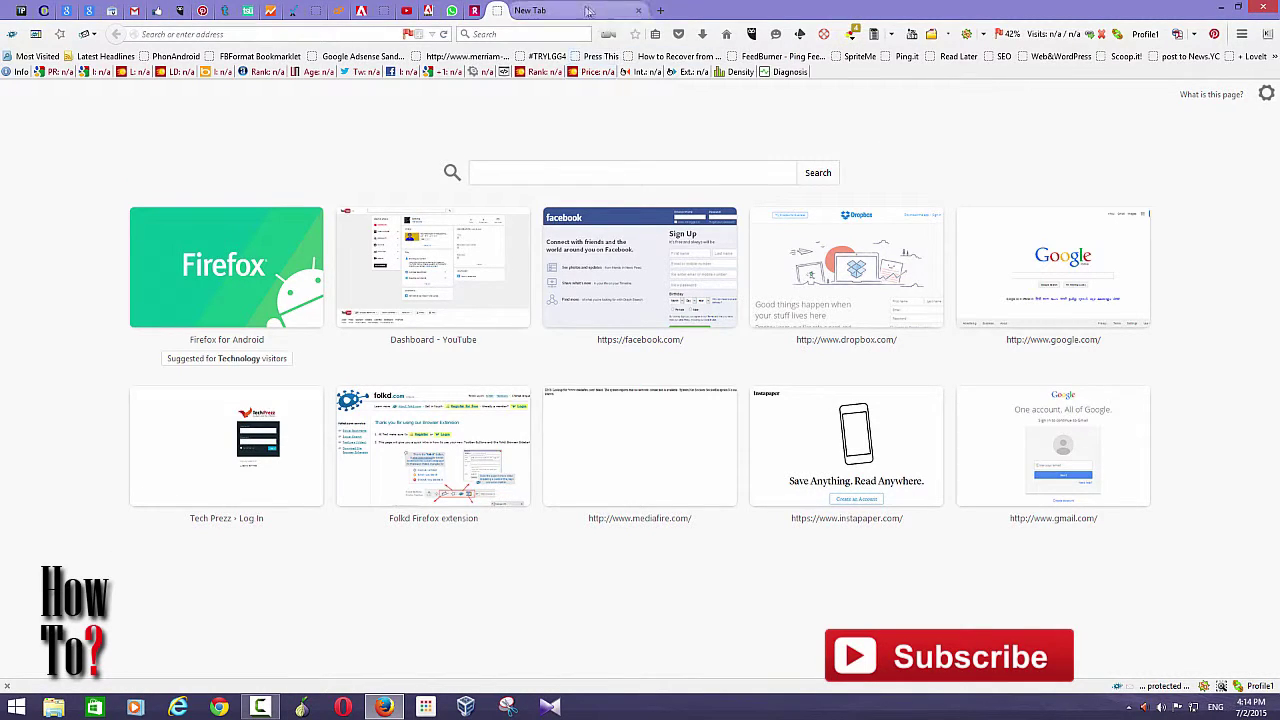
right_click(500, 9)
click(543, 36)
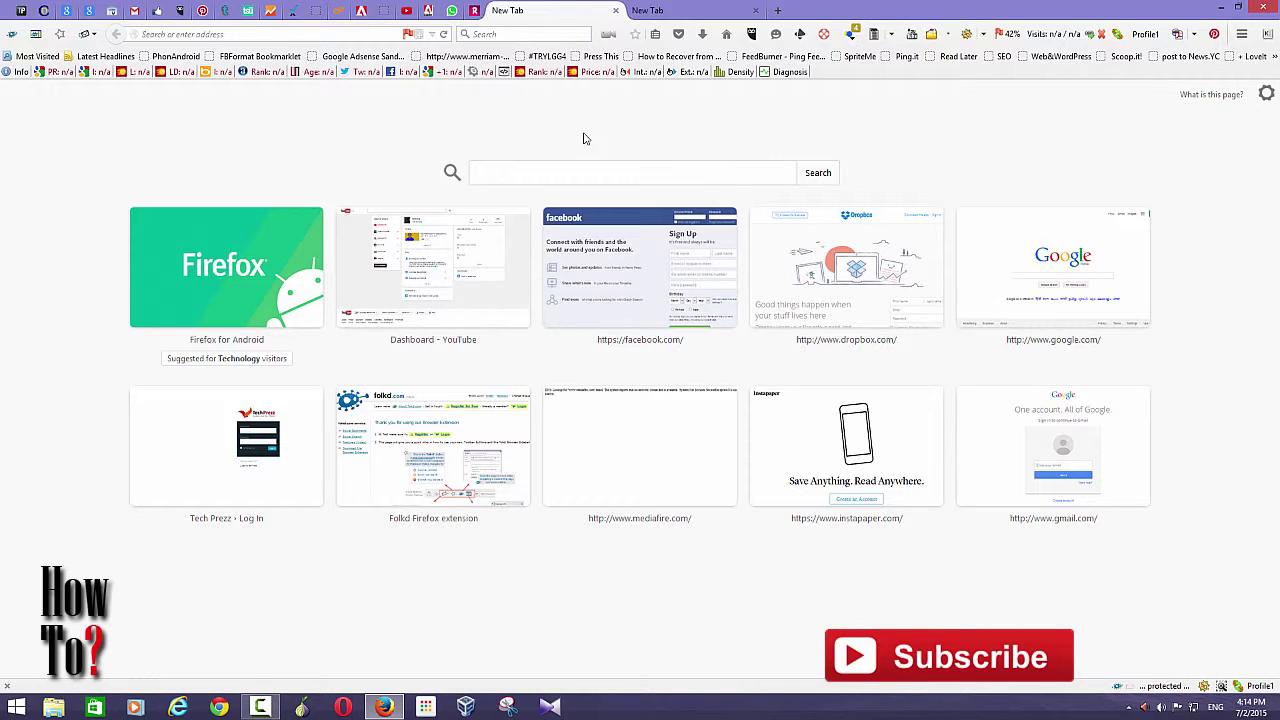
Step: Examine the startup choices in Firefox's General options without changing them, and close the options page
click(1242, 35)
click(1153, 232)
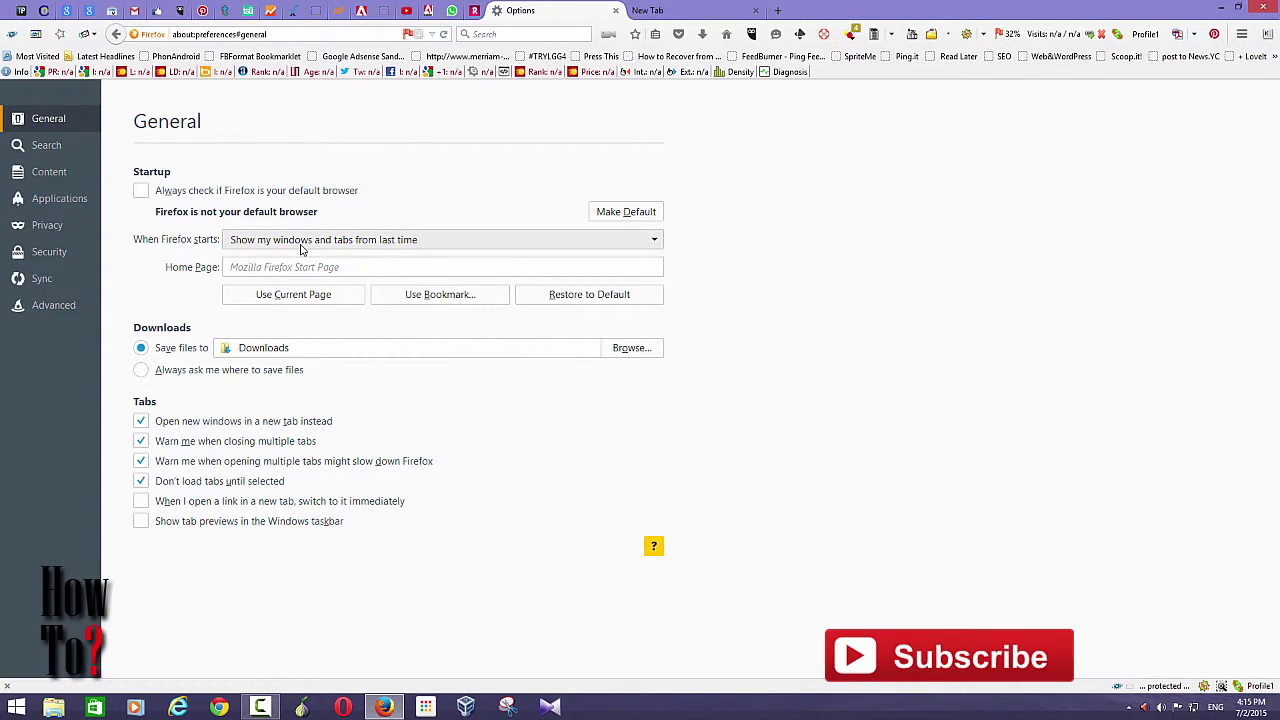
click(300, 241)
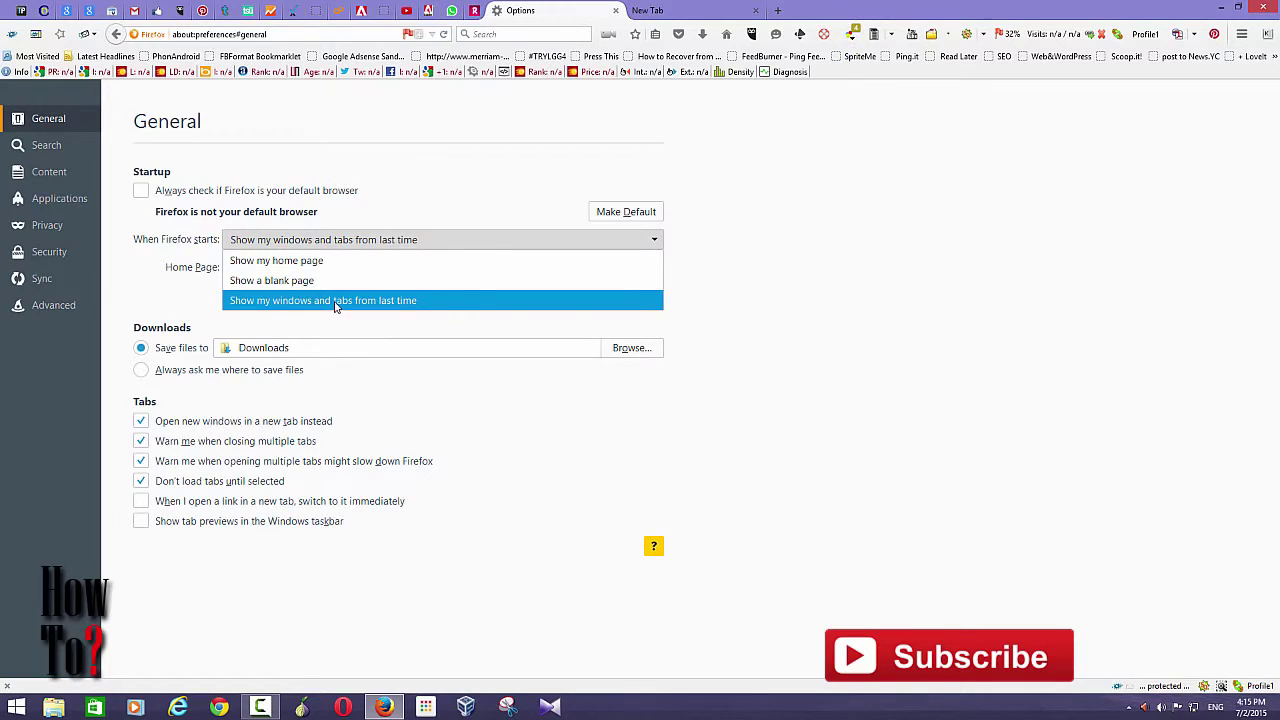
click(986, 288)
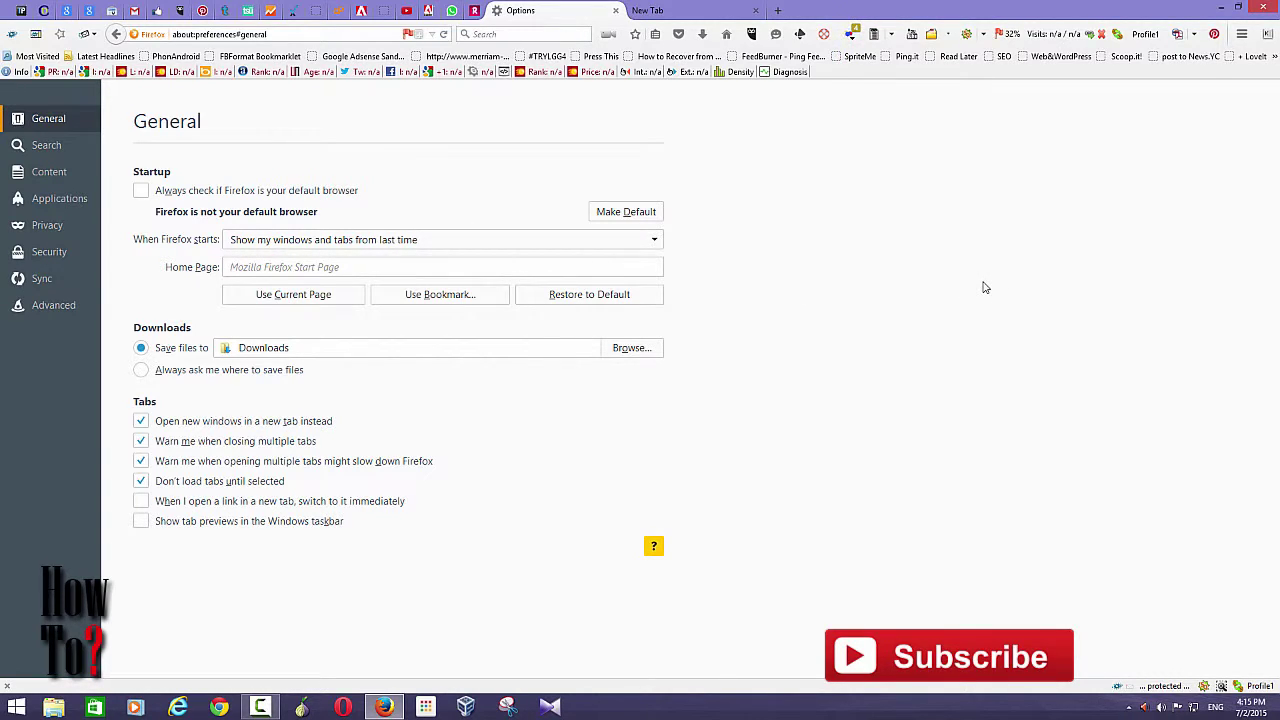
click(615, 10)
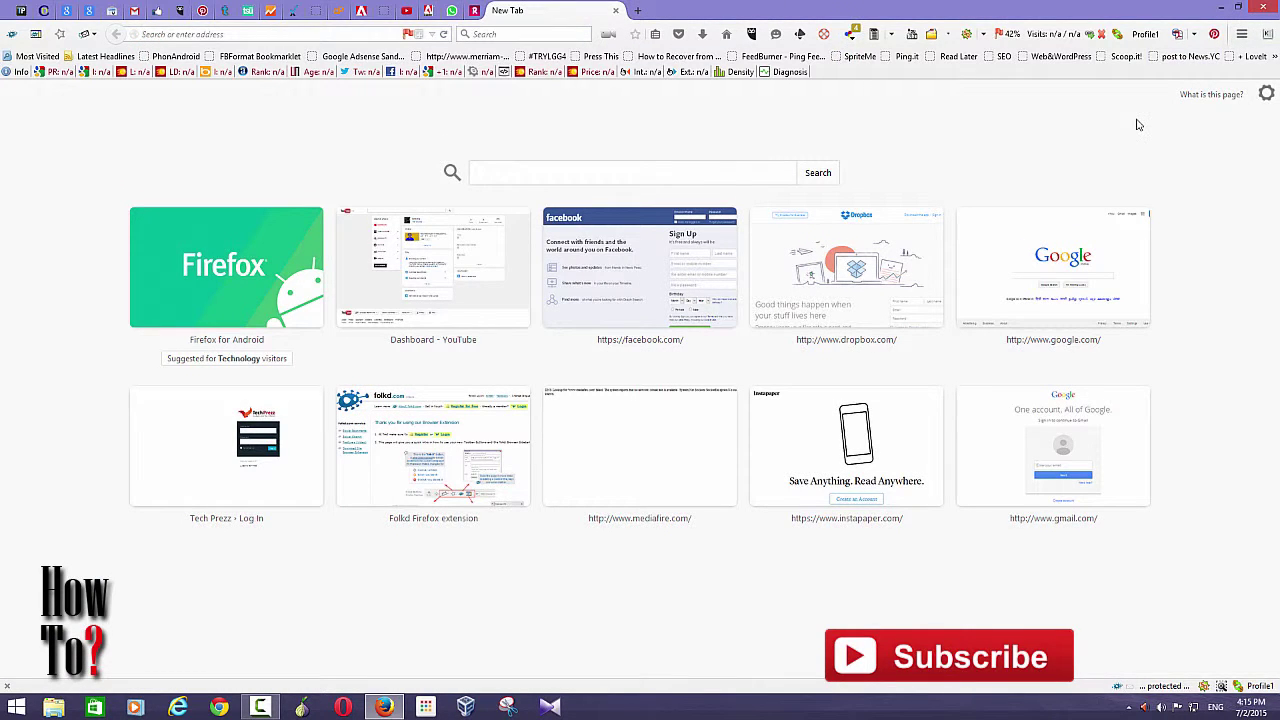
Step: Customize Firefox by adding the Tab Groups tool to the main toolbar beside the Home icon, and finish customizing
click(1244, 37)
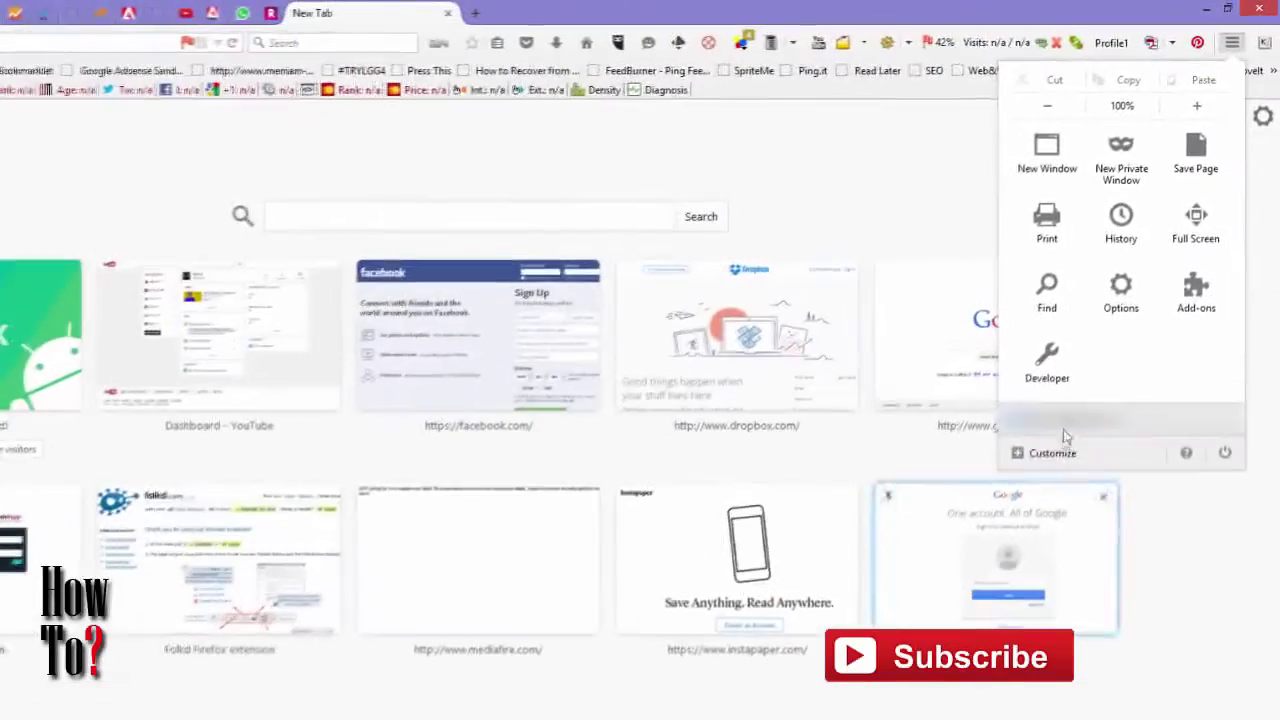
click(1071, 462)
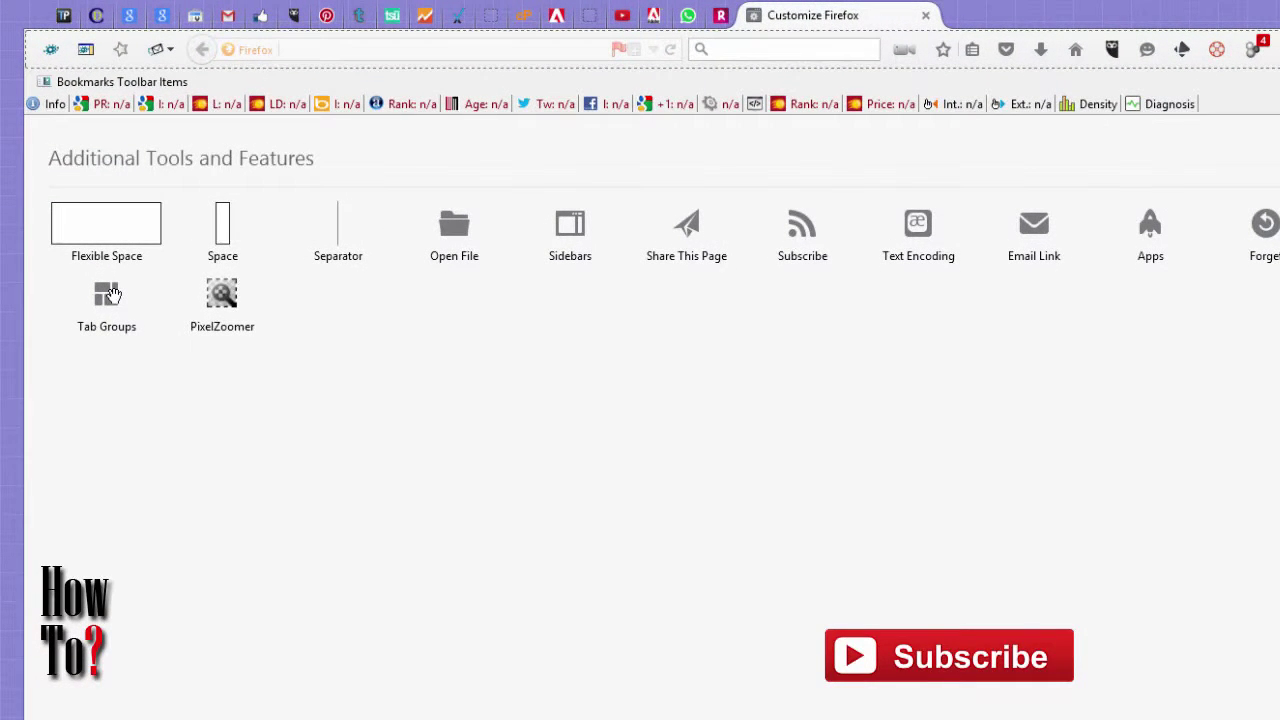
drag(110, 294, 128, 372)
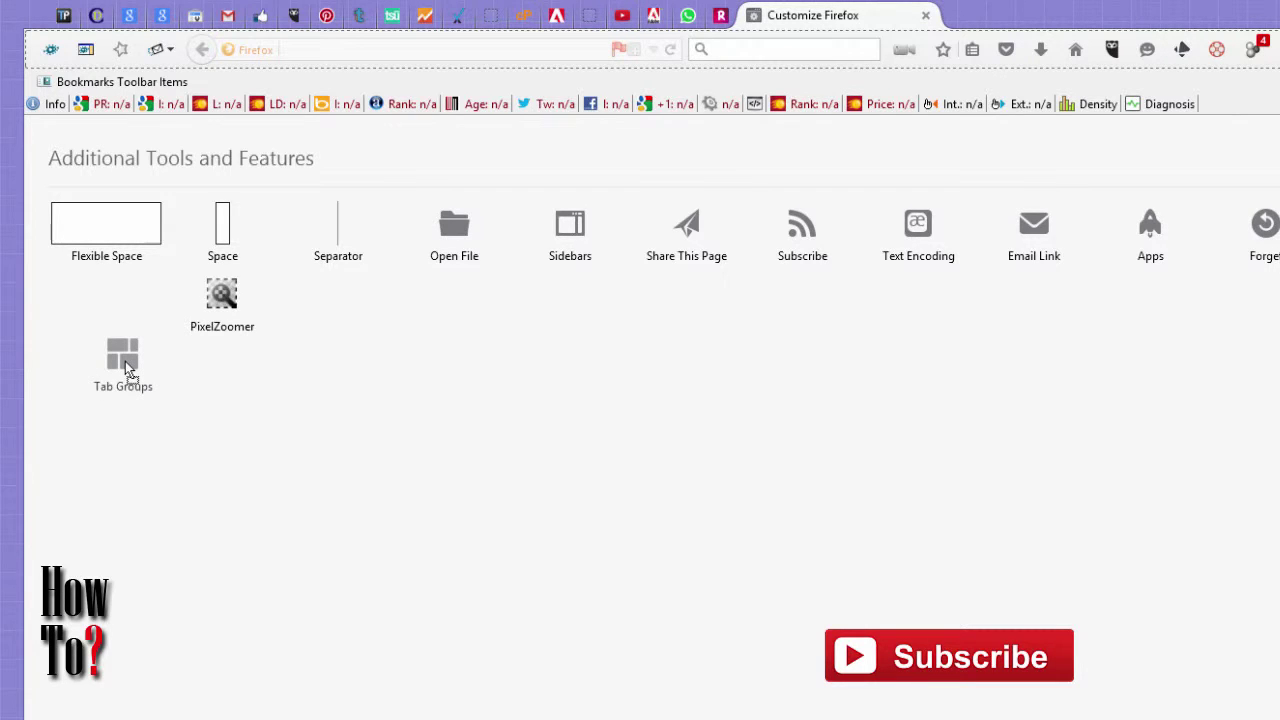
drag(128, 372, 157, 460)
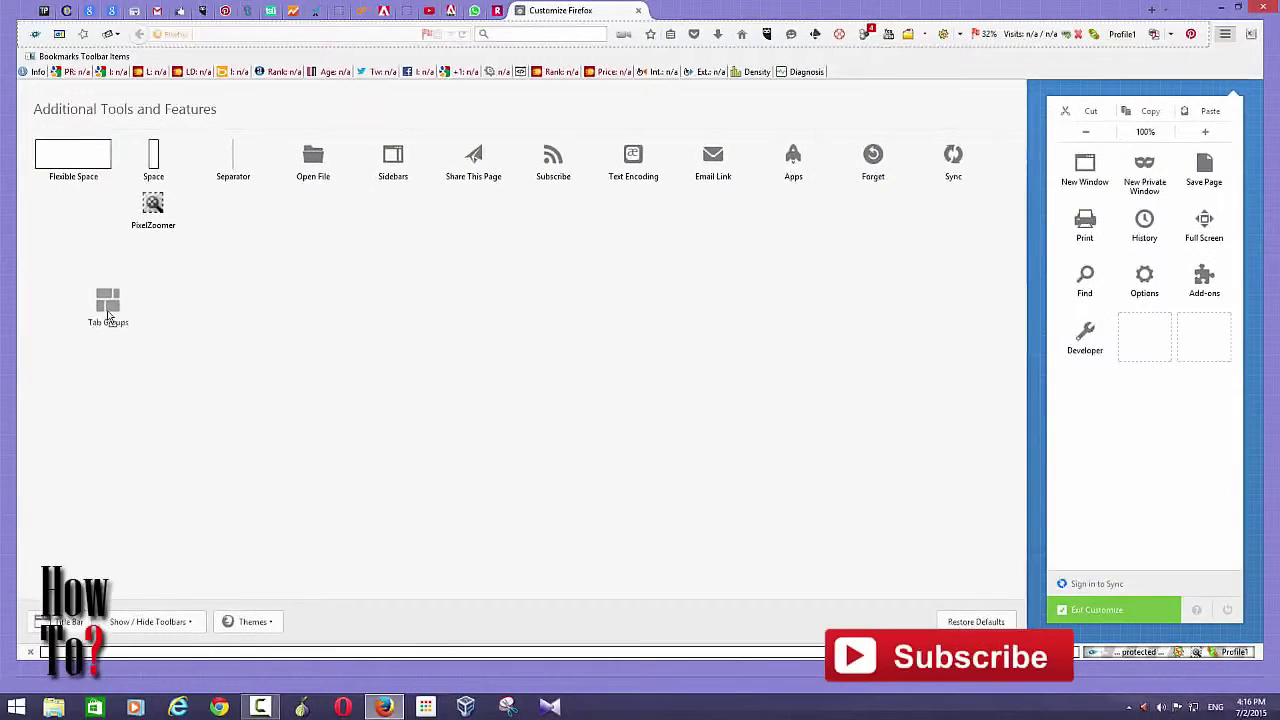
drag(108, 316, 1169, 312)
drag(736, 70, 721, 46)
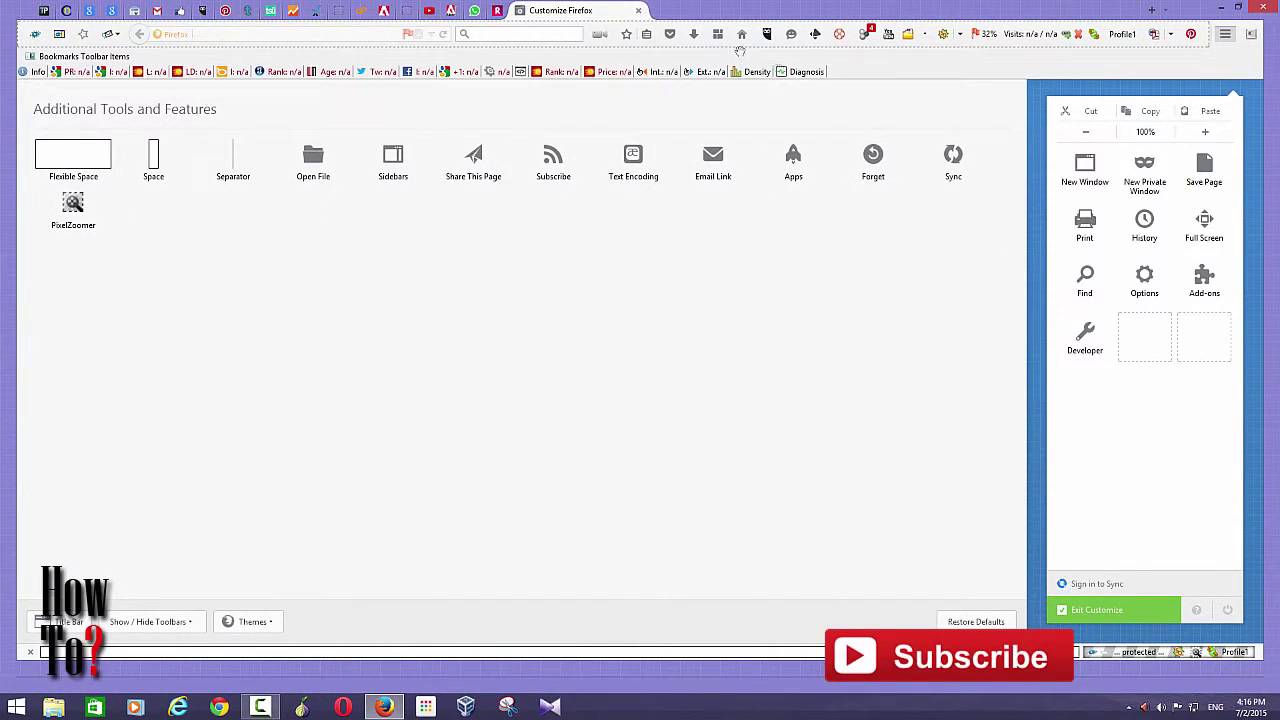
click(1131, 612)
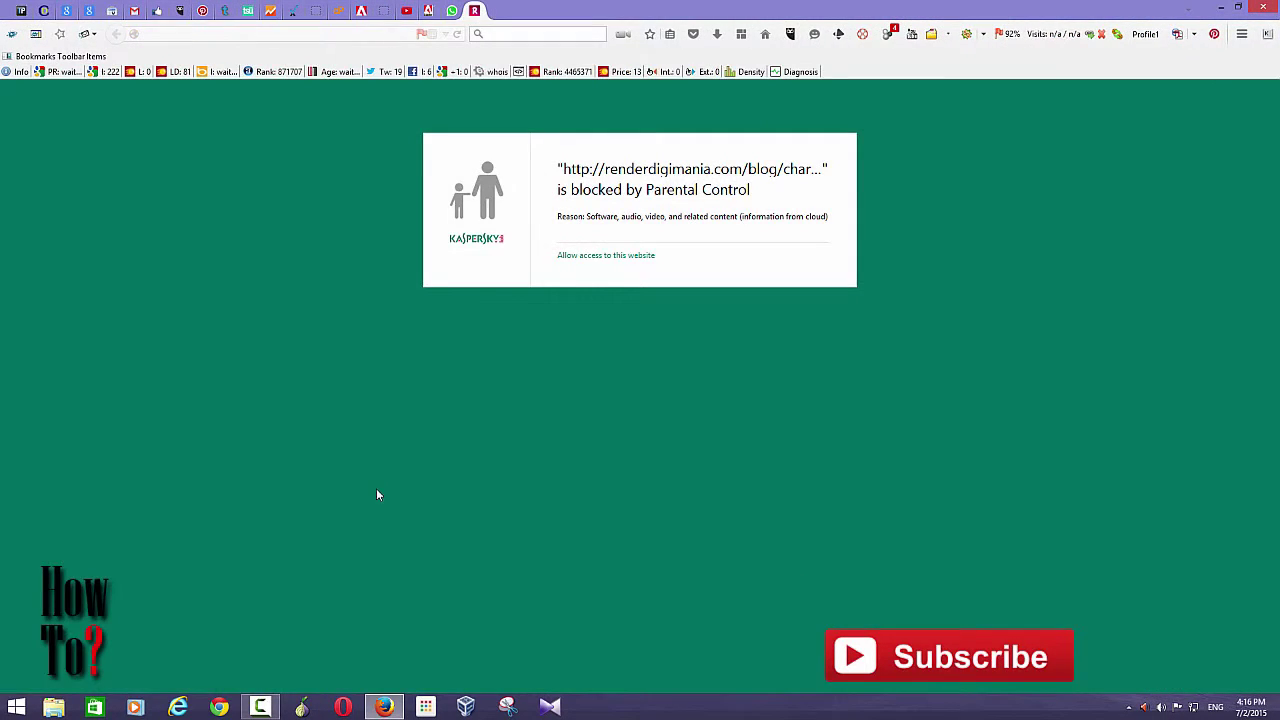
Step: Open a new tab and name its group "Blogging" in the tab groups overview
key(ctrl+t)
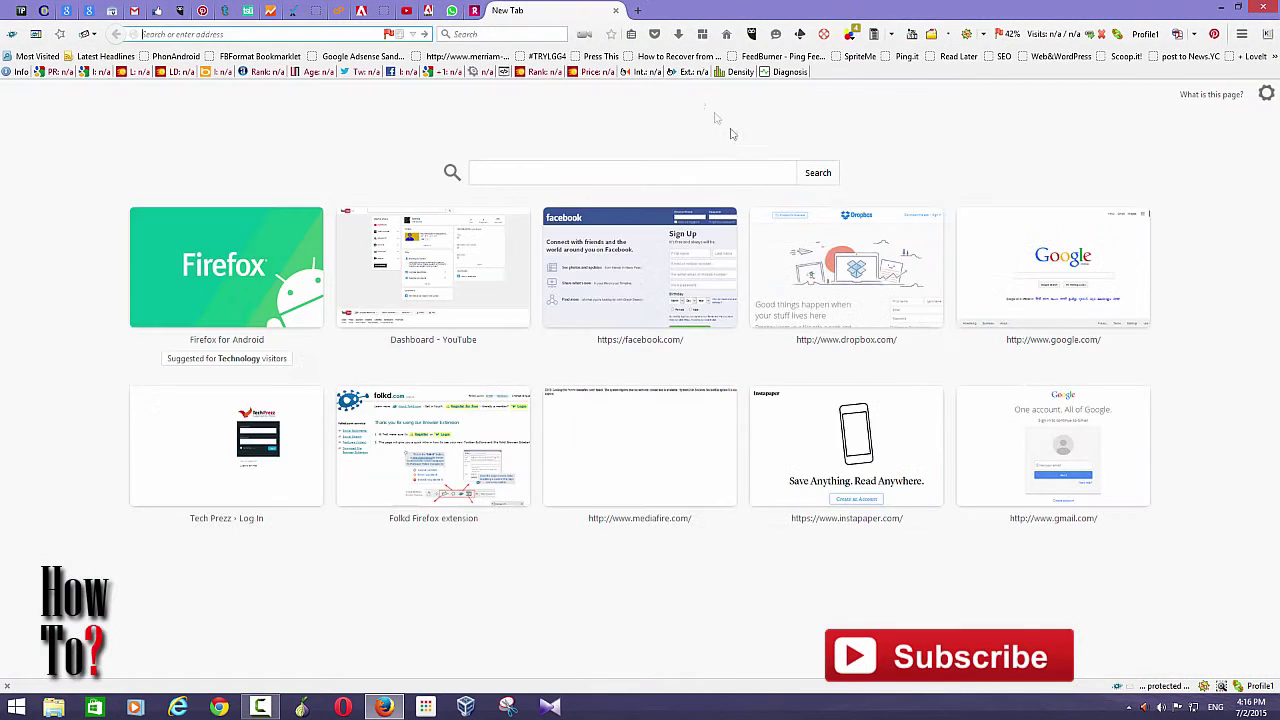
click(710, 37)
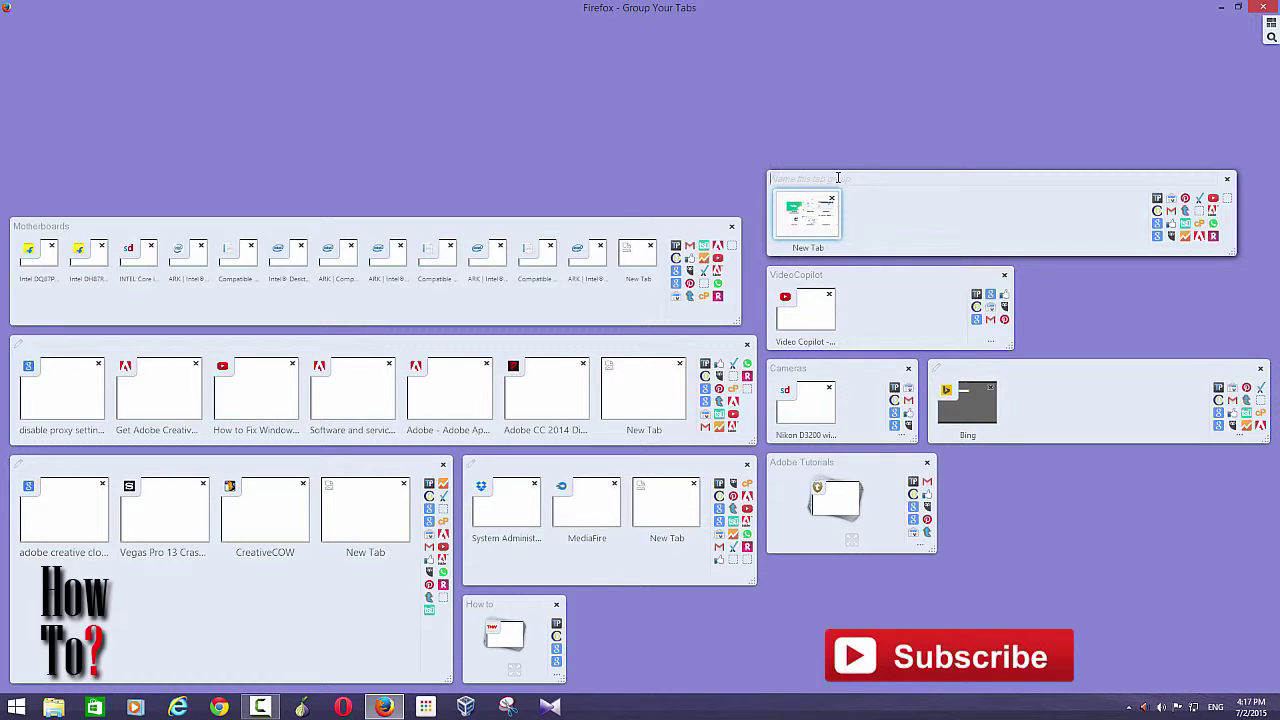
text(Blogging)
click(715, 103)
Step: View the Blogging group's New Tab, and switch through the tab groups overview to the unnamed group's Bing tab
click(793, 219)
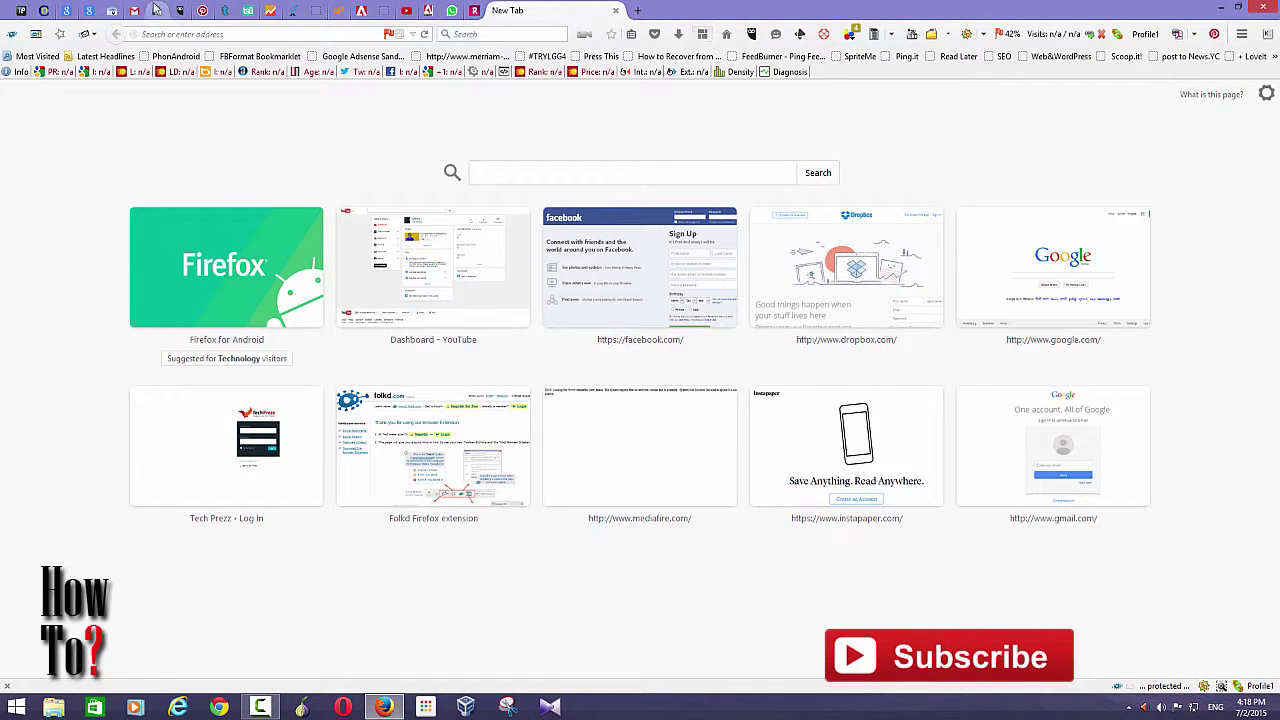
key(ctrl+shift+e)
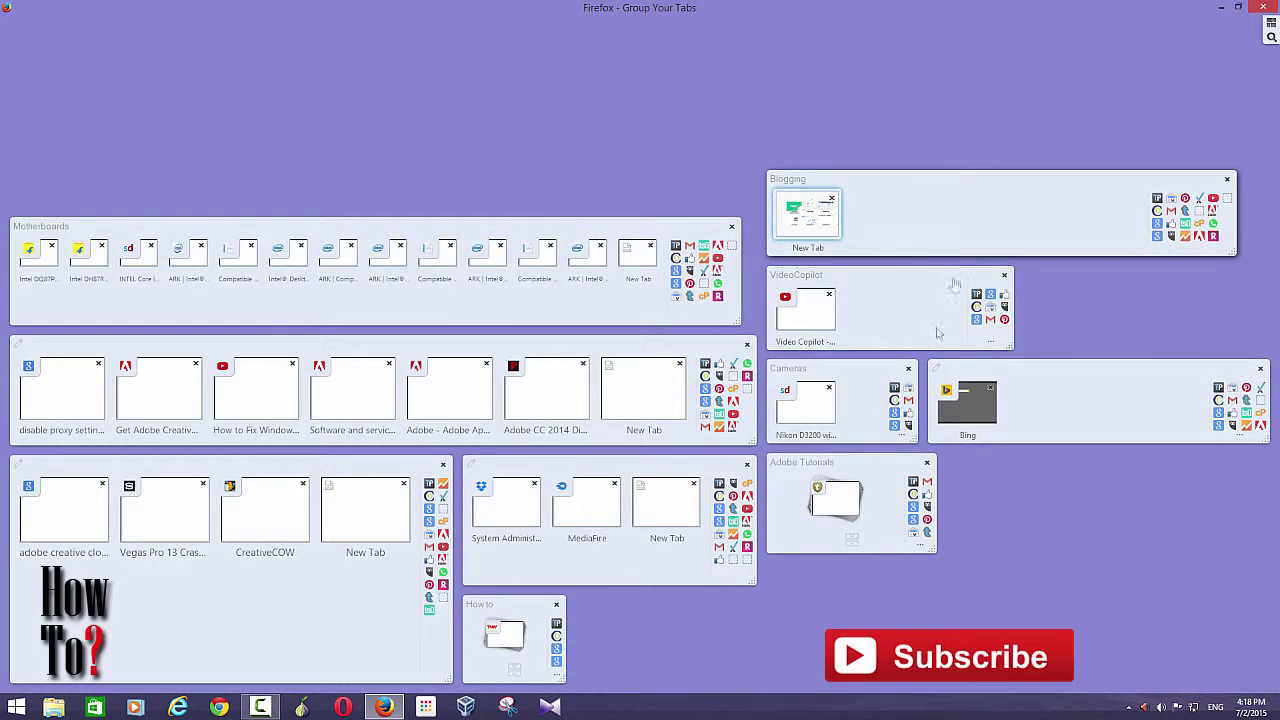
click(969, 402)
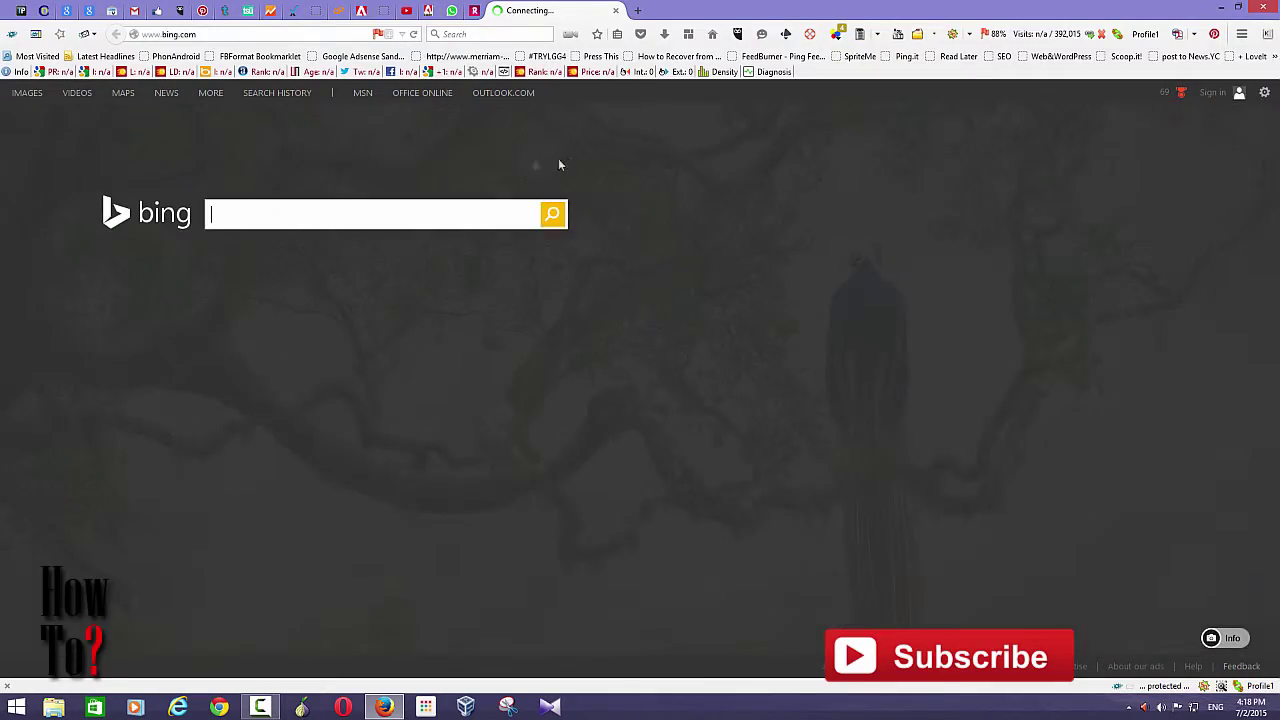
Step: Create a tab group named "Social Media" in the empty area above Motherboards, and move Blogging's New Tab into it
key(ctrl+shift+e)
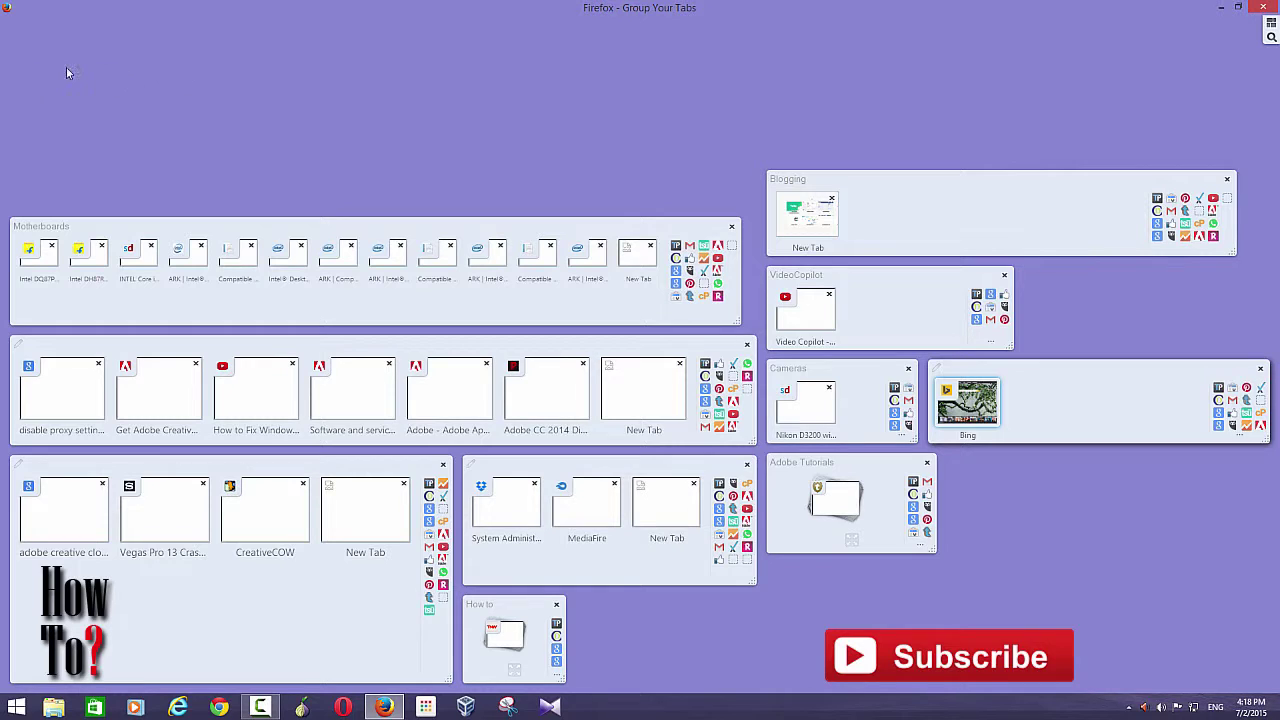
mouse_move(67, 72)
mouse_down()
mouse_move(119, 144)
mouse_move(604, 143)
mouse_move(603, 188)
mouse_up()
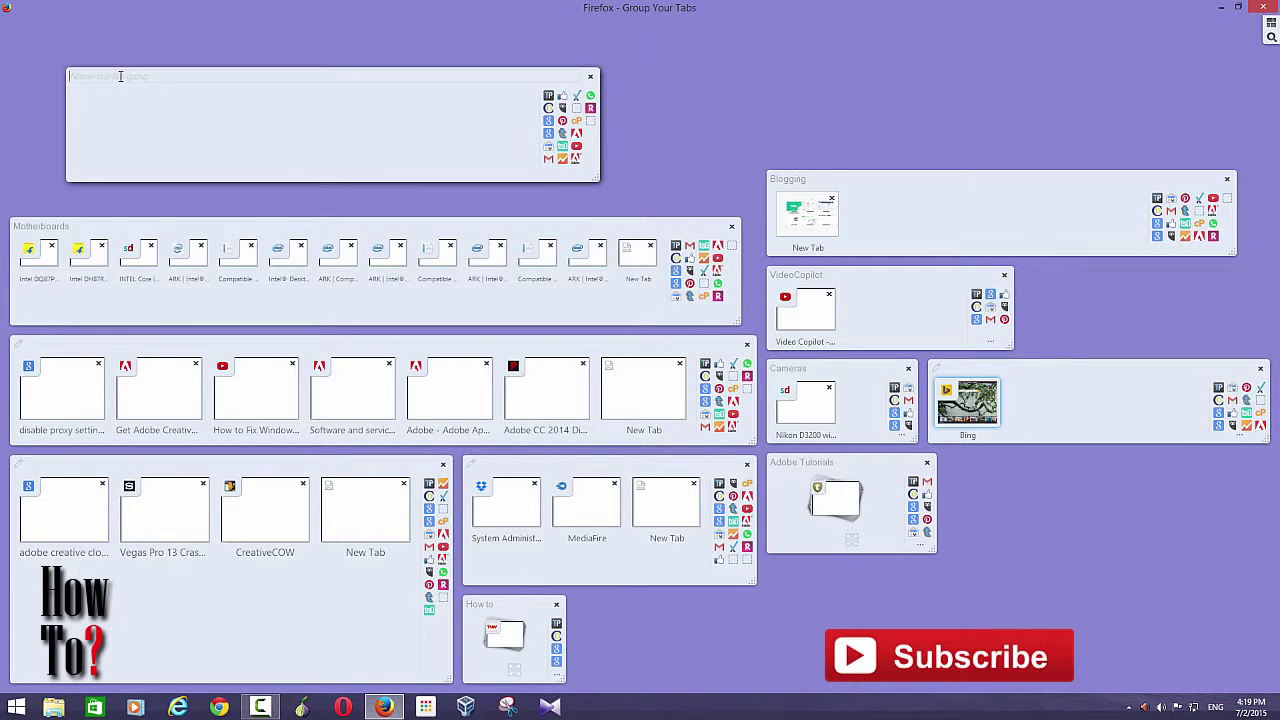
text(B)
key(BackSpace)
text(Social Media)
click(29, 79)
drag(818, 222, 145, 131)
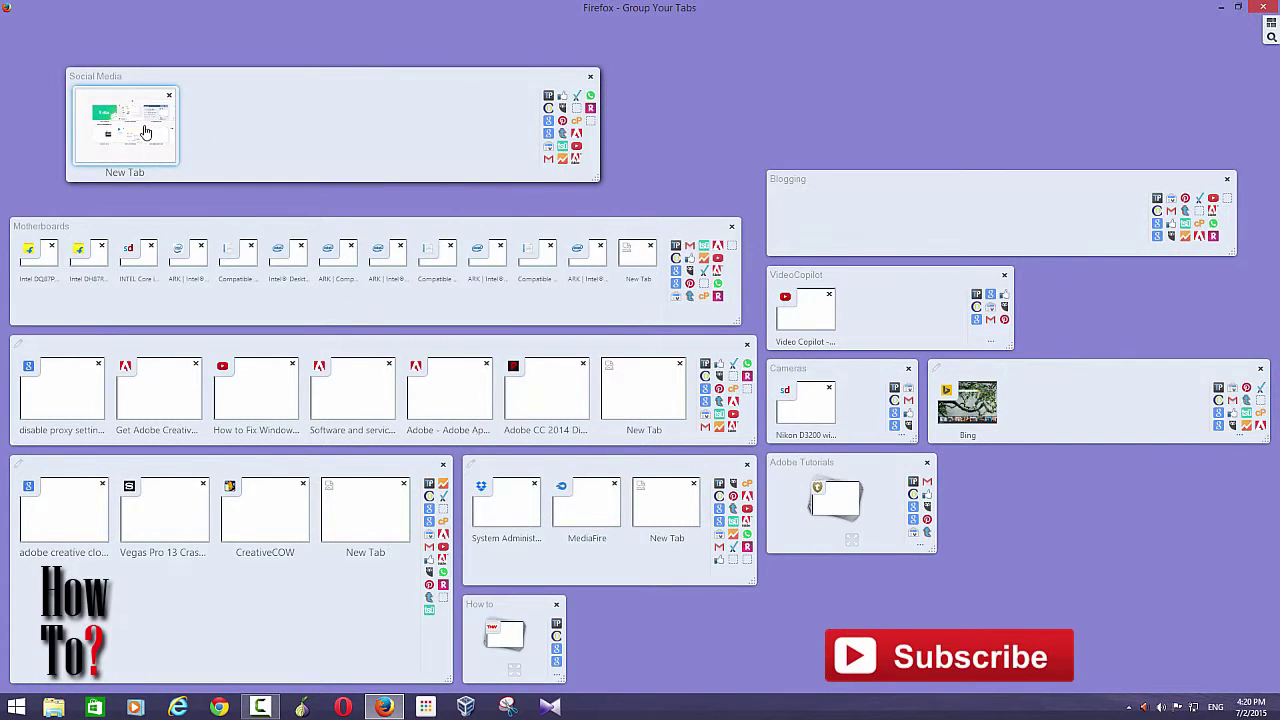
Step: Open the Social Media group's tab, try to load gsmarena.com in it, and retry loading the page
click(145, 131)
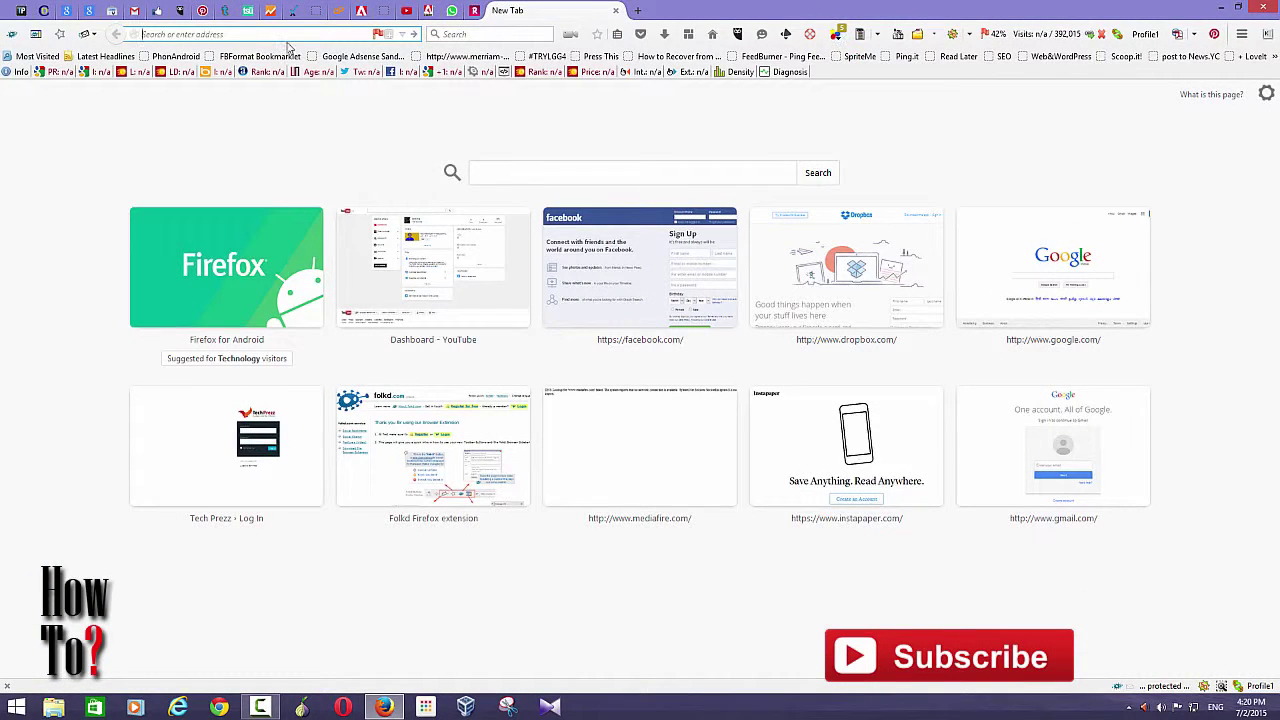
text(gsmarena.com)
key(Return)
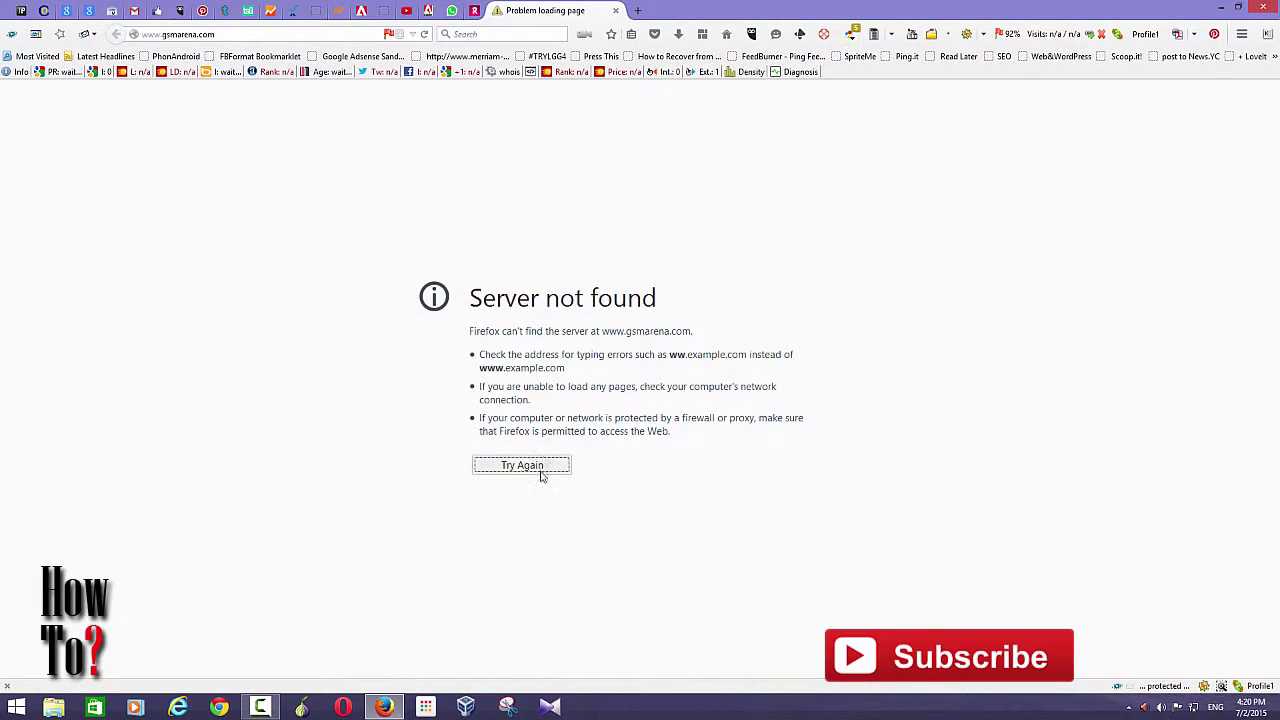
click(535, 470)
click(548, 468)
Step: Search the tab groups for "gsm", clear the search term, and close the search
click(702, 34)
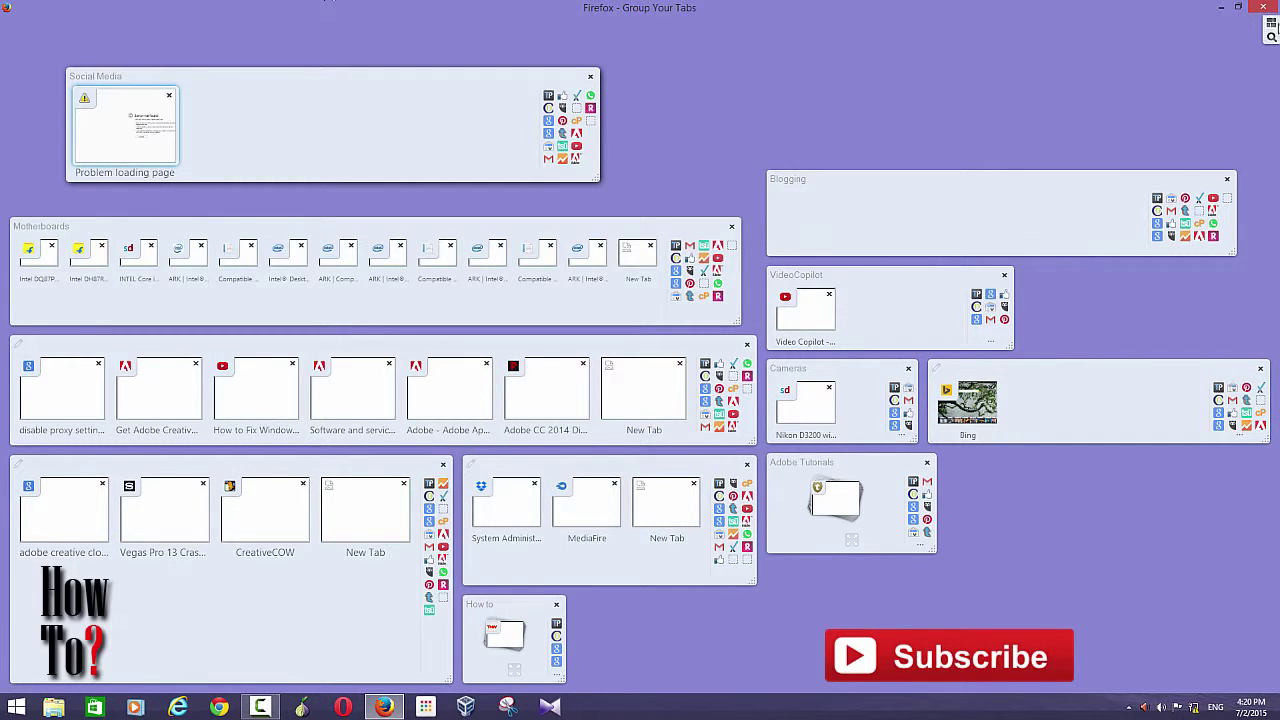
click(1271, 25)
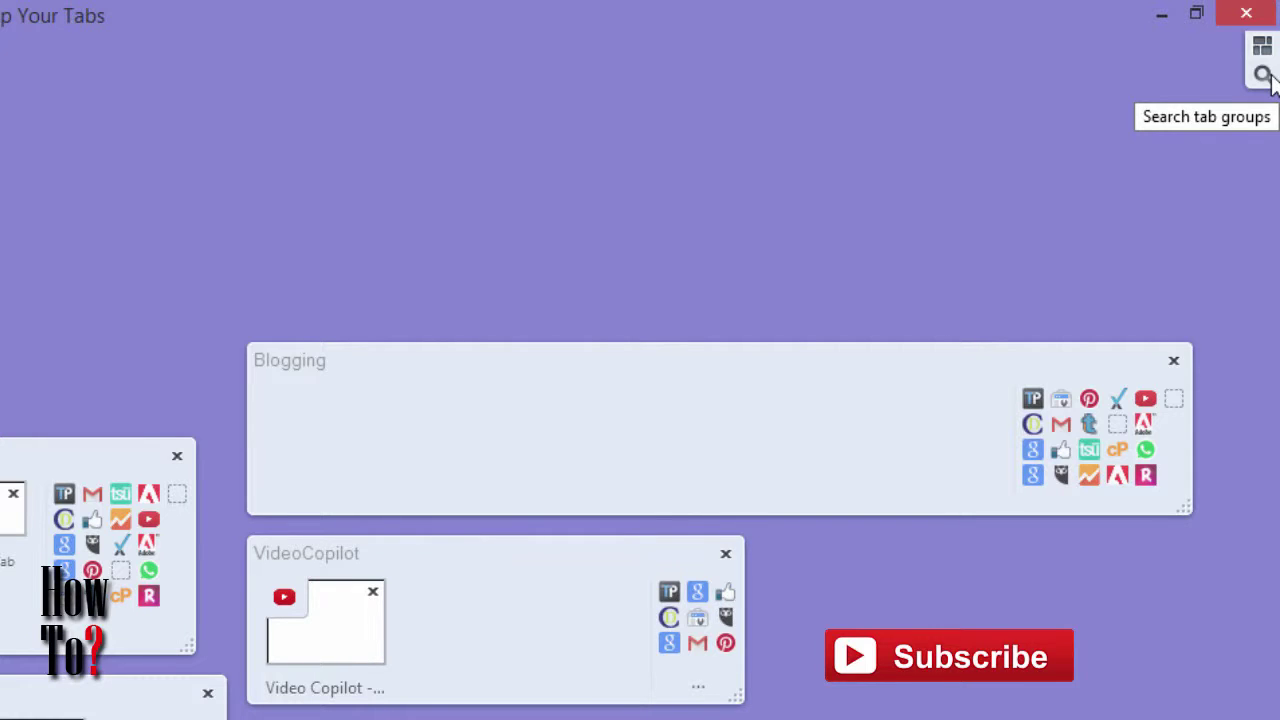
click(1264, 76)
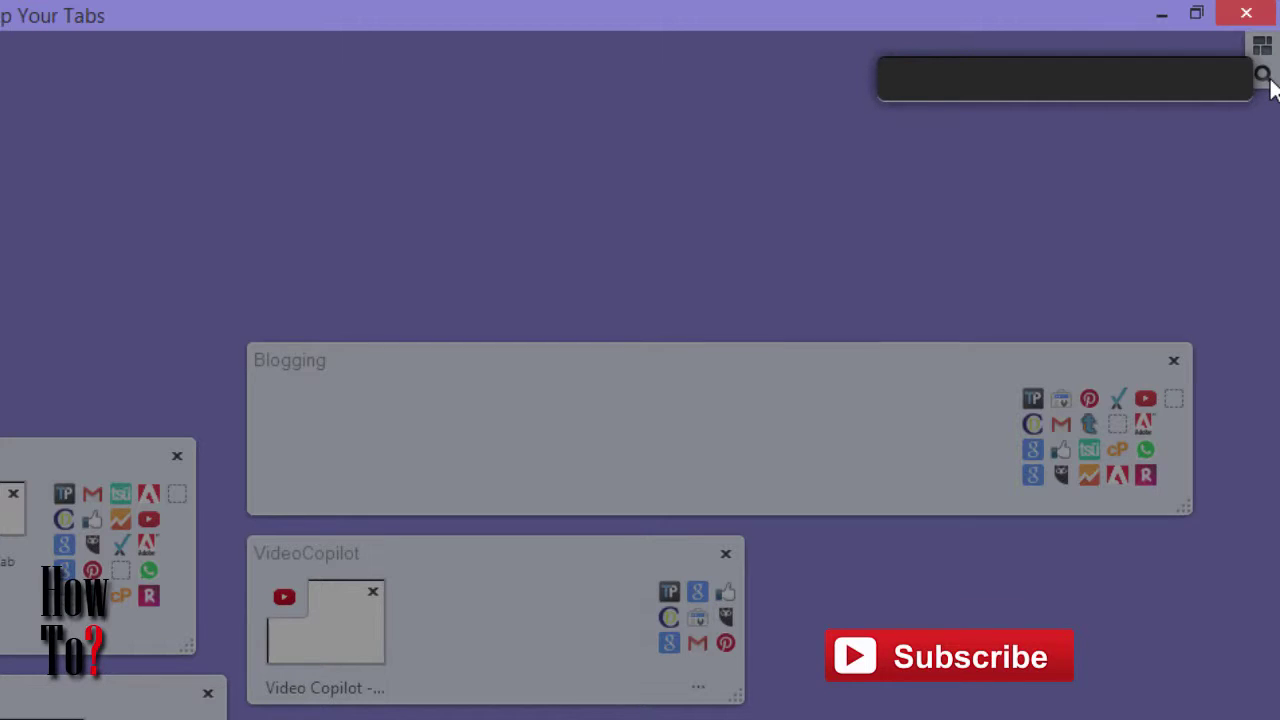
text(gsm)
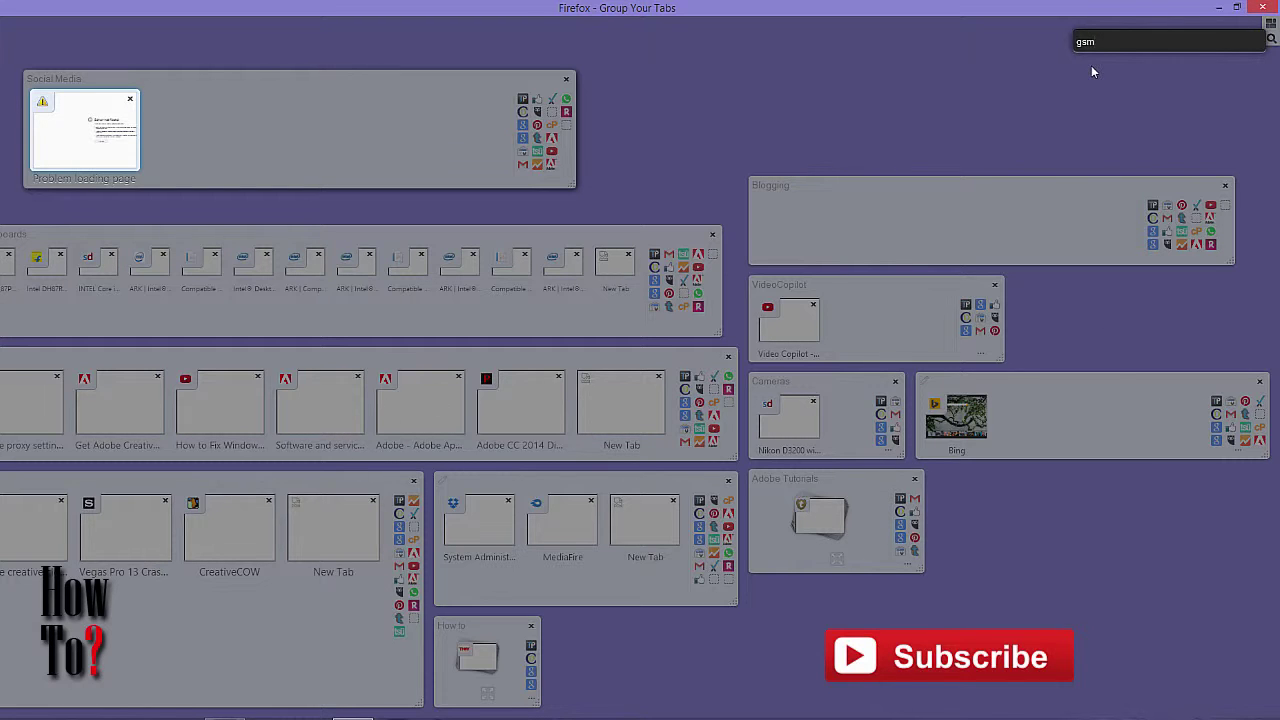
key(BackSpace)
key(BackSpace)
key(BackSpace)
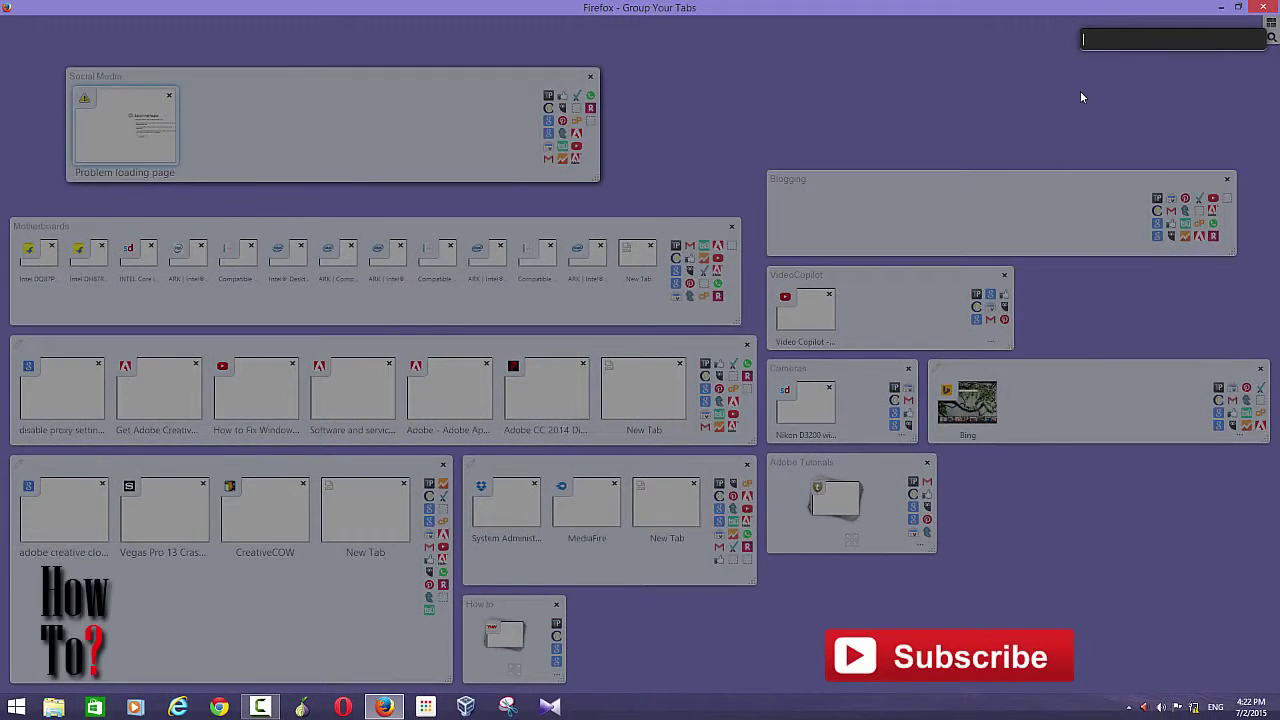
key(Escape)
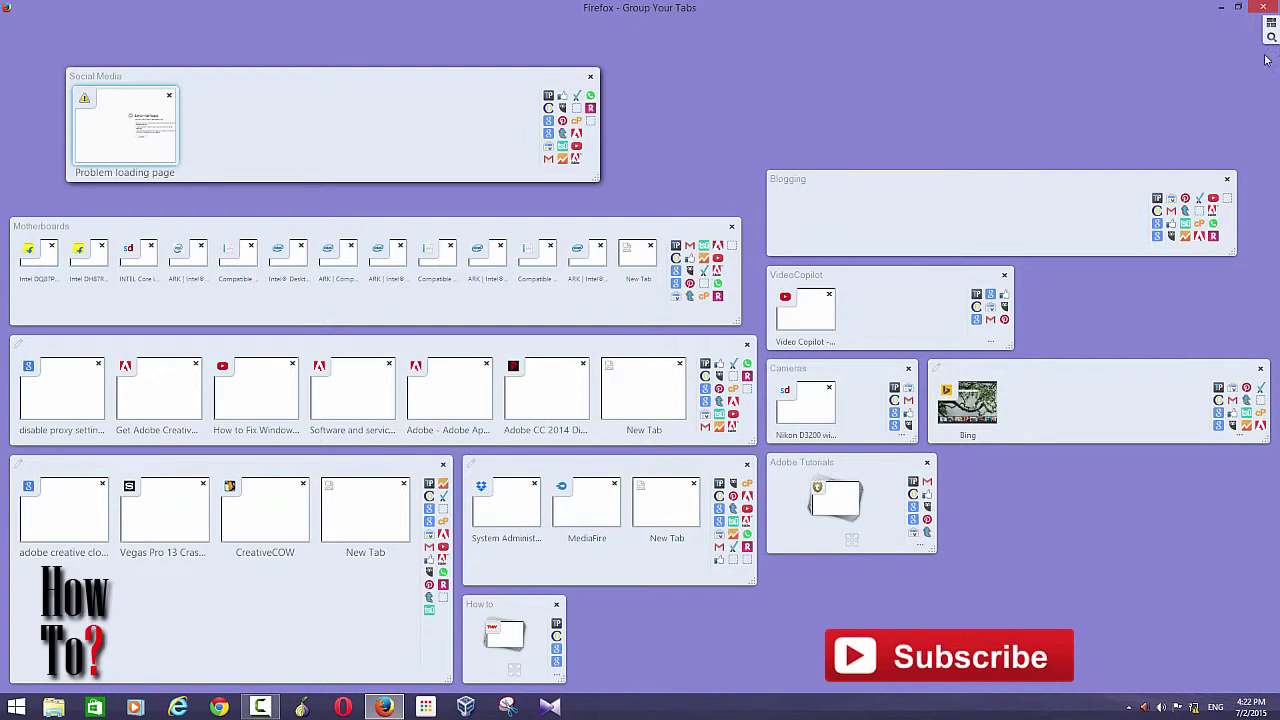
Step: Dismiss the Creative Cloud window and exit the tab groups overview
click(1145, 706)
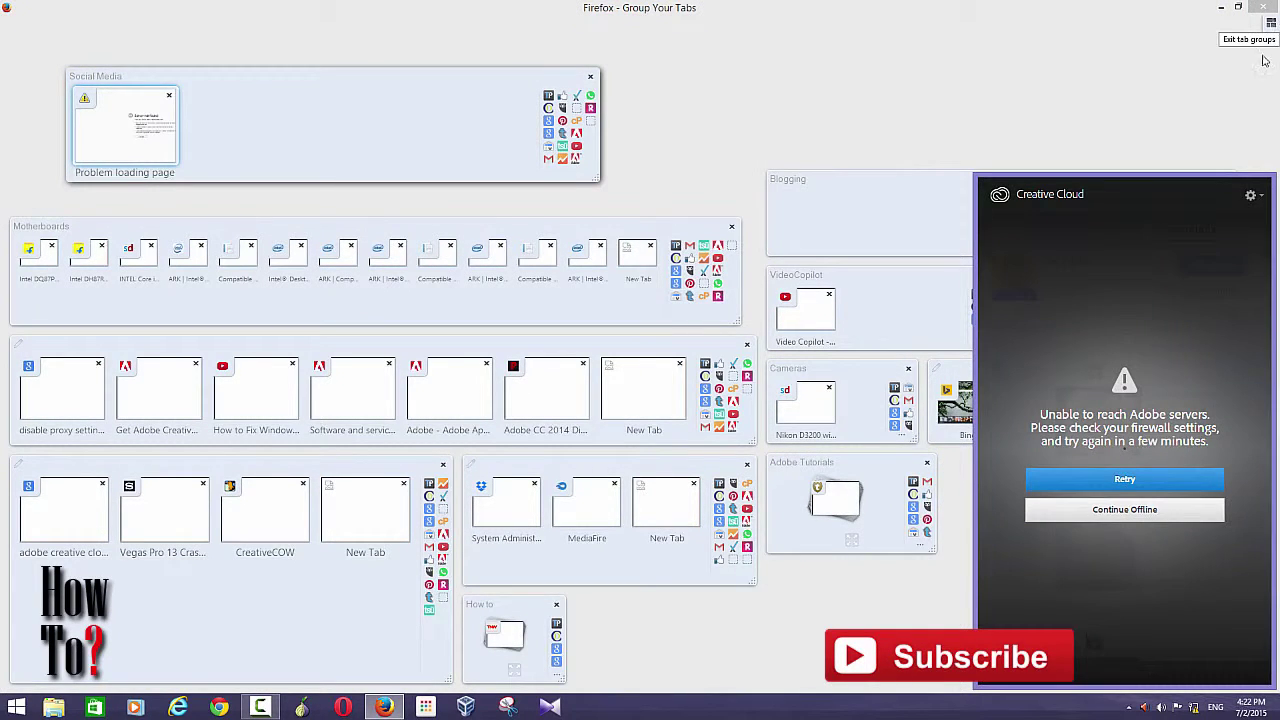
click(1145, 700)
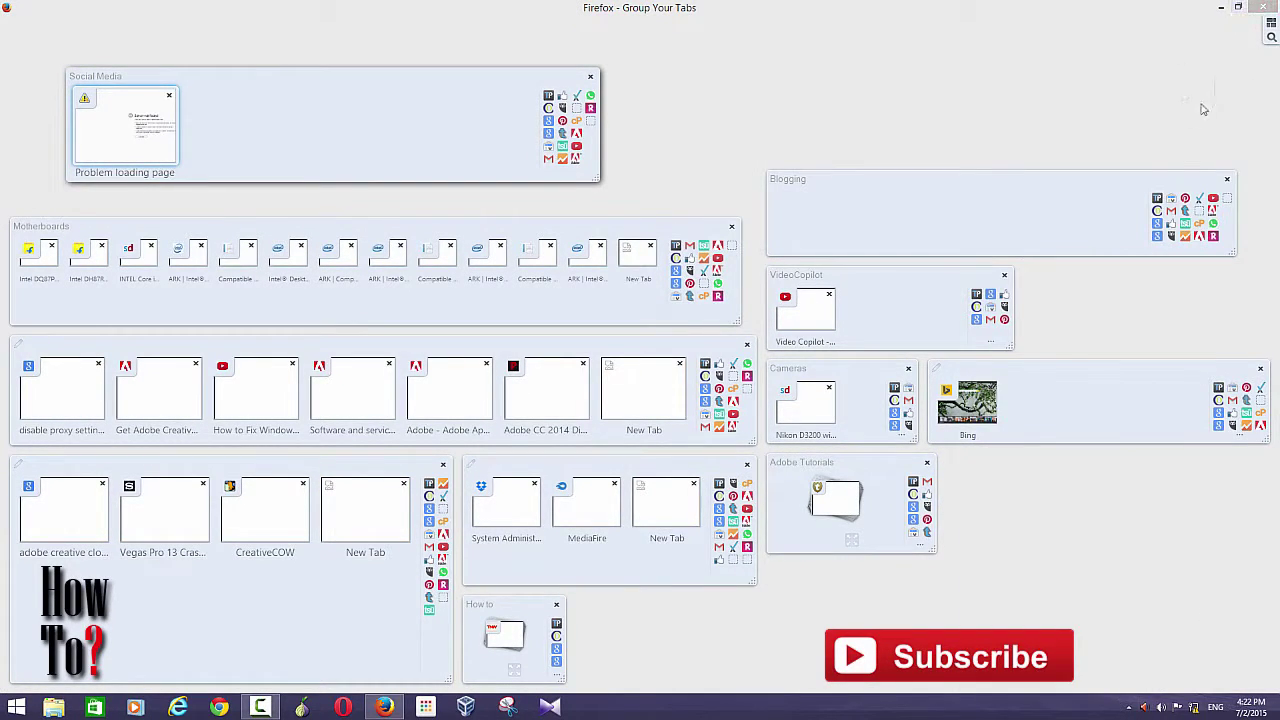
click(1270, 28)
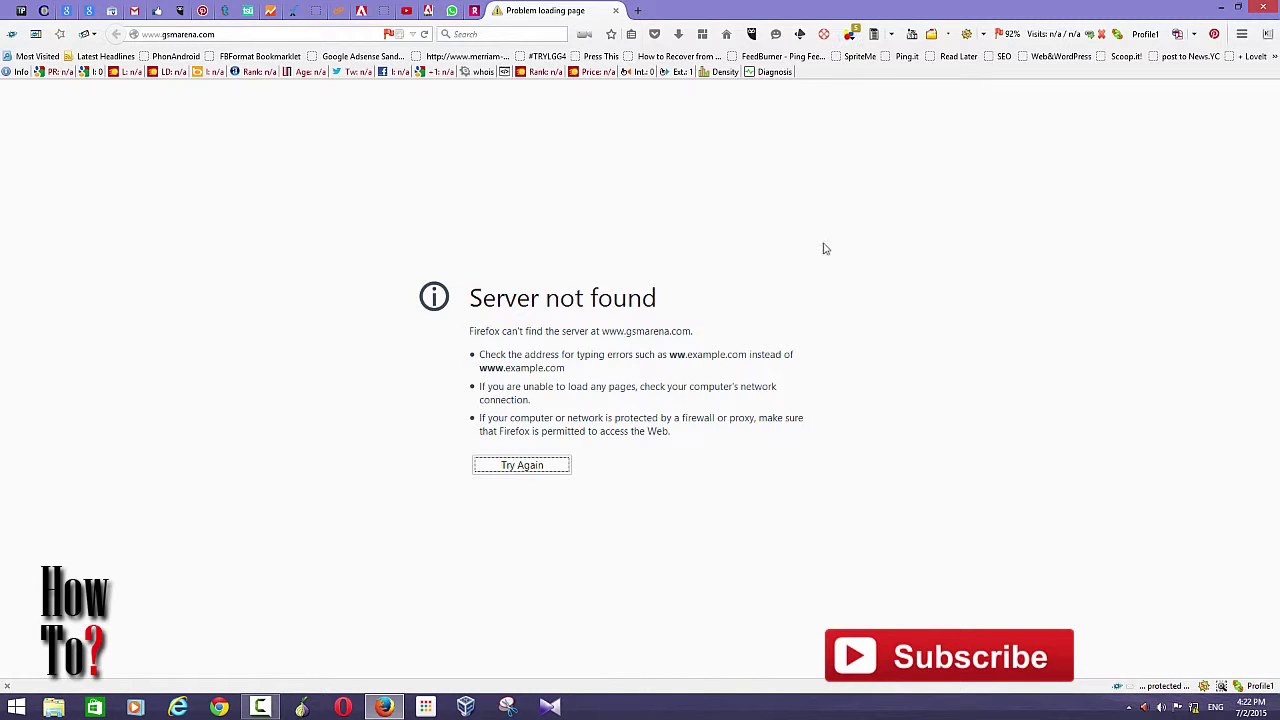
Step: Open the Social Media group's tab from the tab groups overview and add a new tab to that group
click(705, 34)
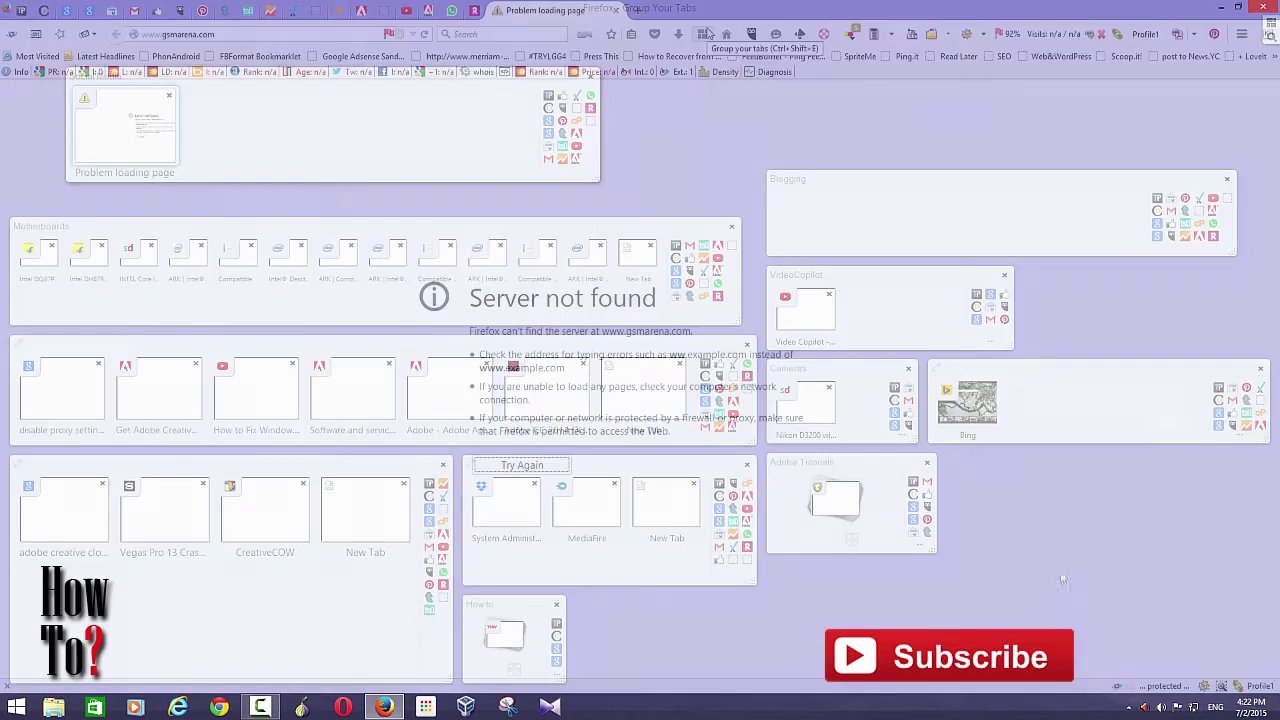
click(119, 122)
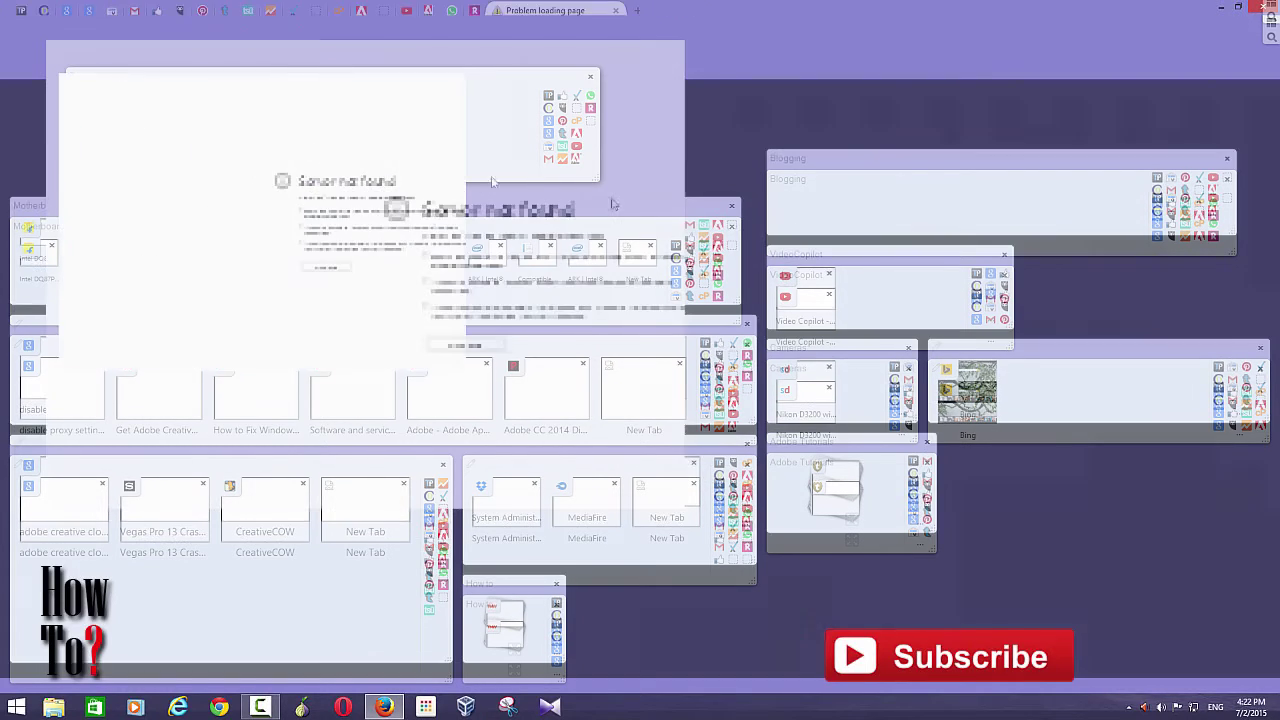
click(638, 13)
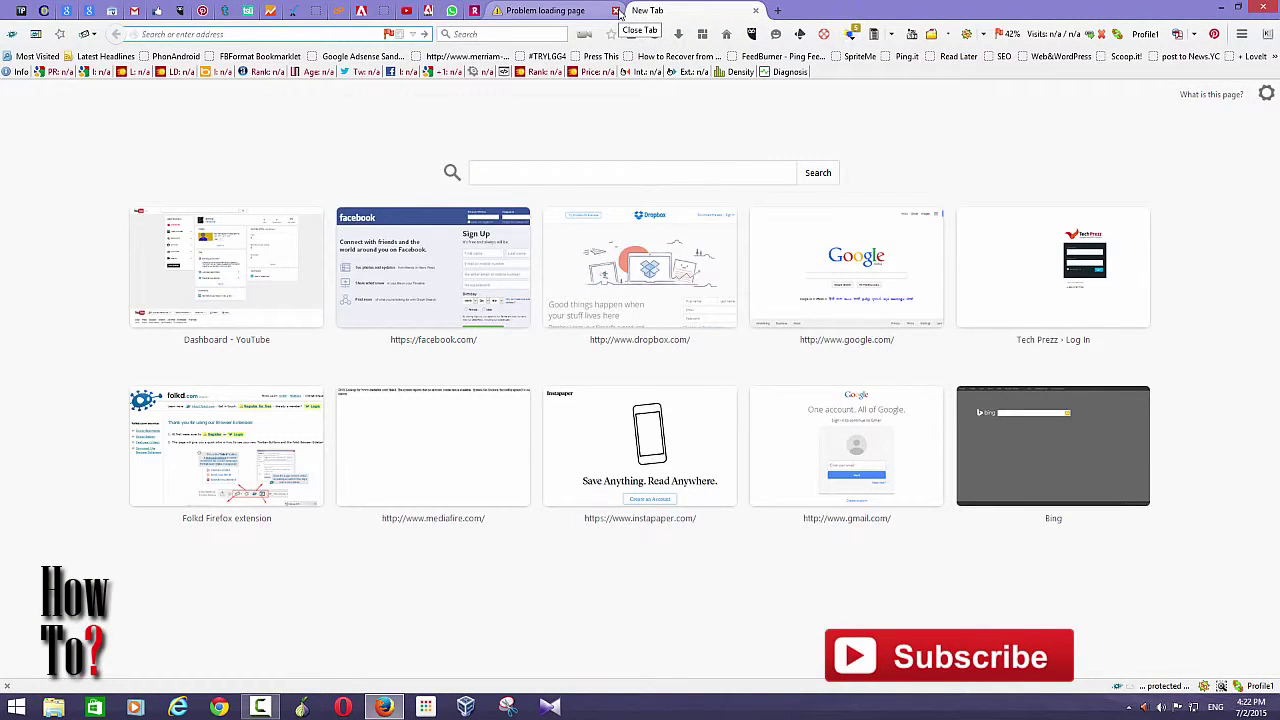
Step: Close the problem-loading page tab, then move the Tab Groups tool from the toolbar back to the additional tools and finish customizing
click(617, 10)
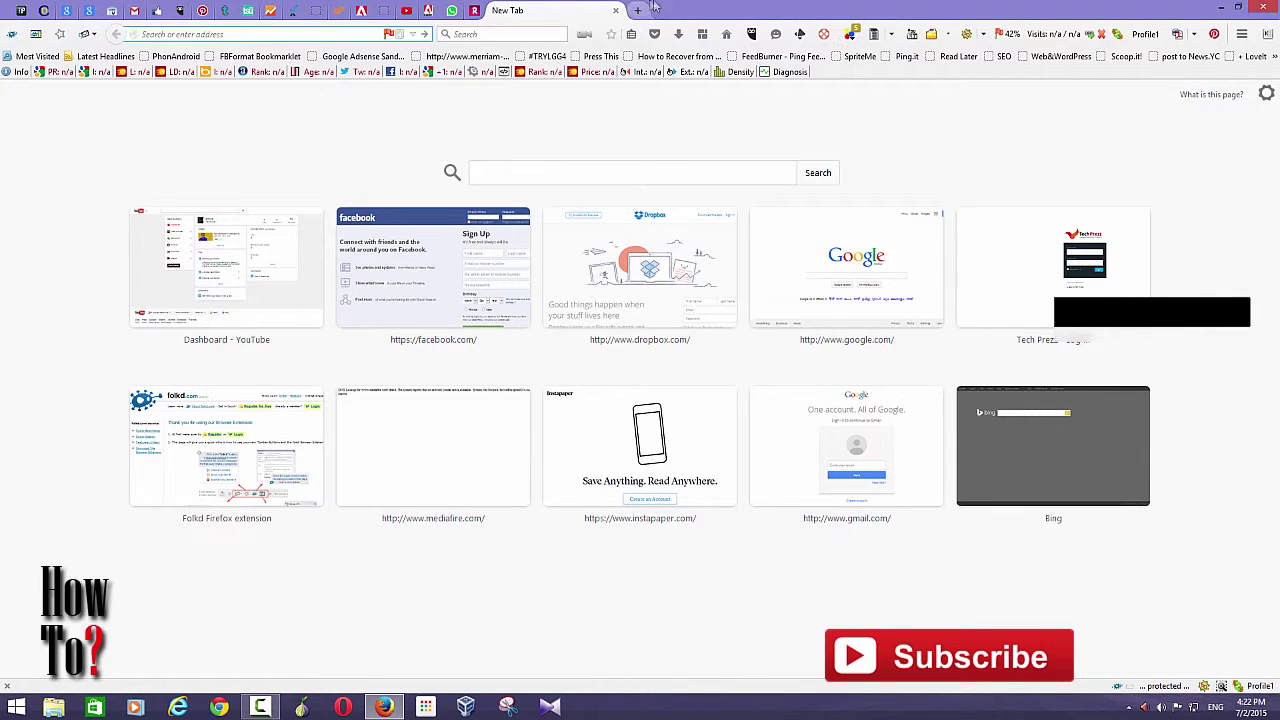
click(1241, 34)
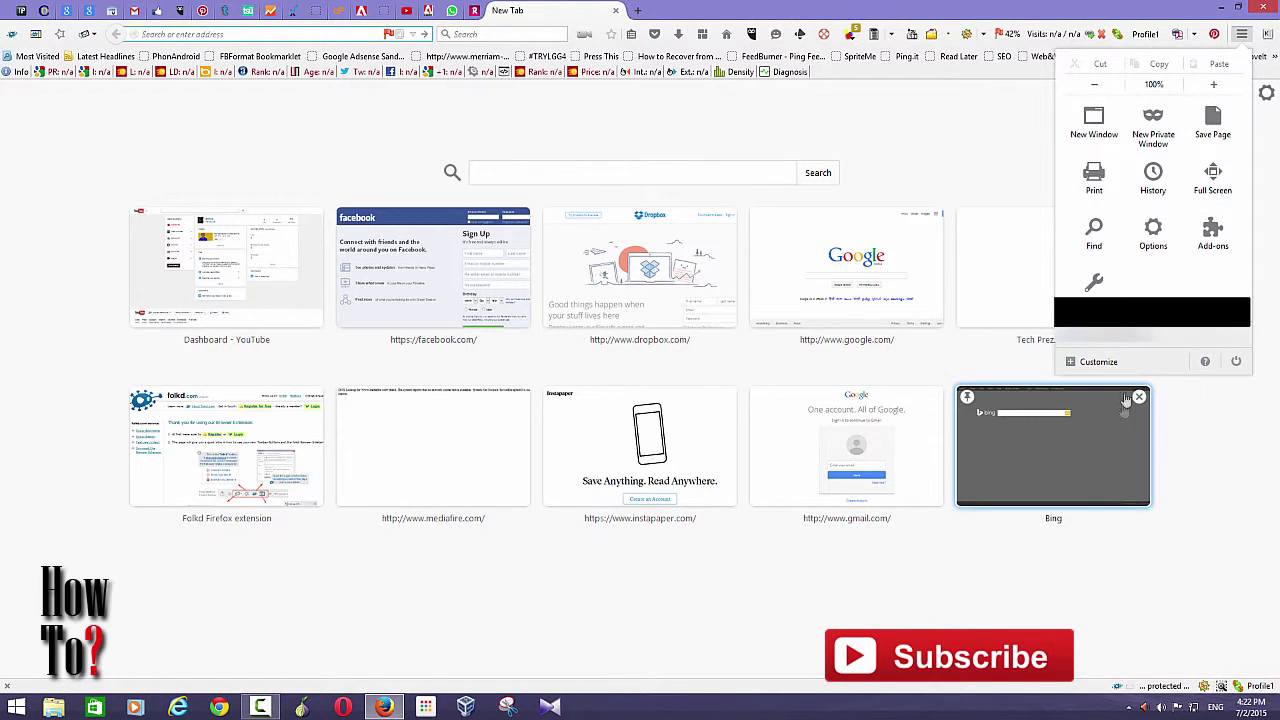
click(1120, 362)
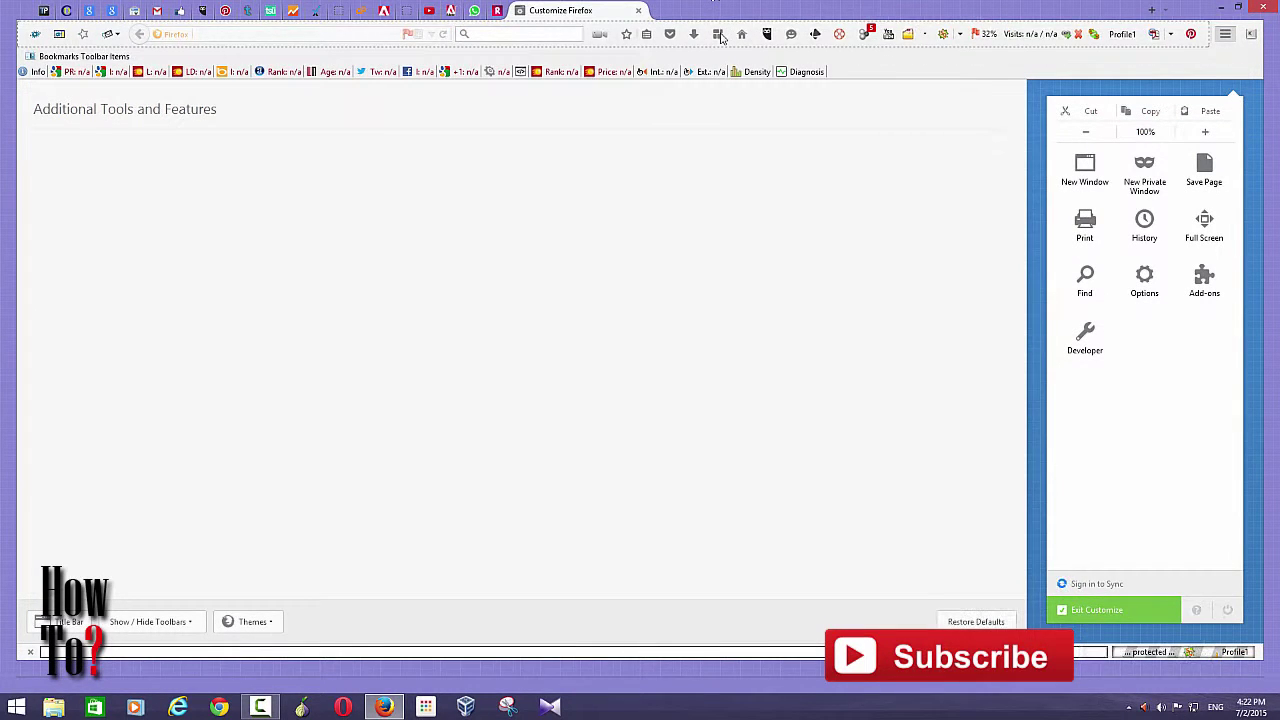
drag(720, 36, 66, 228)
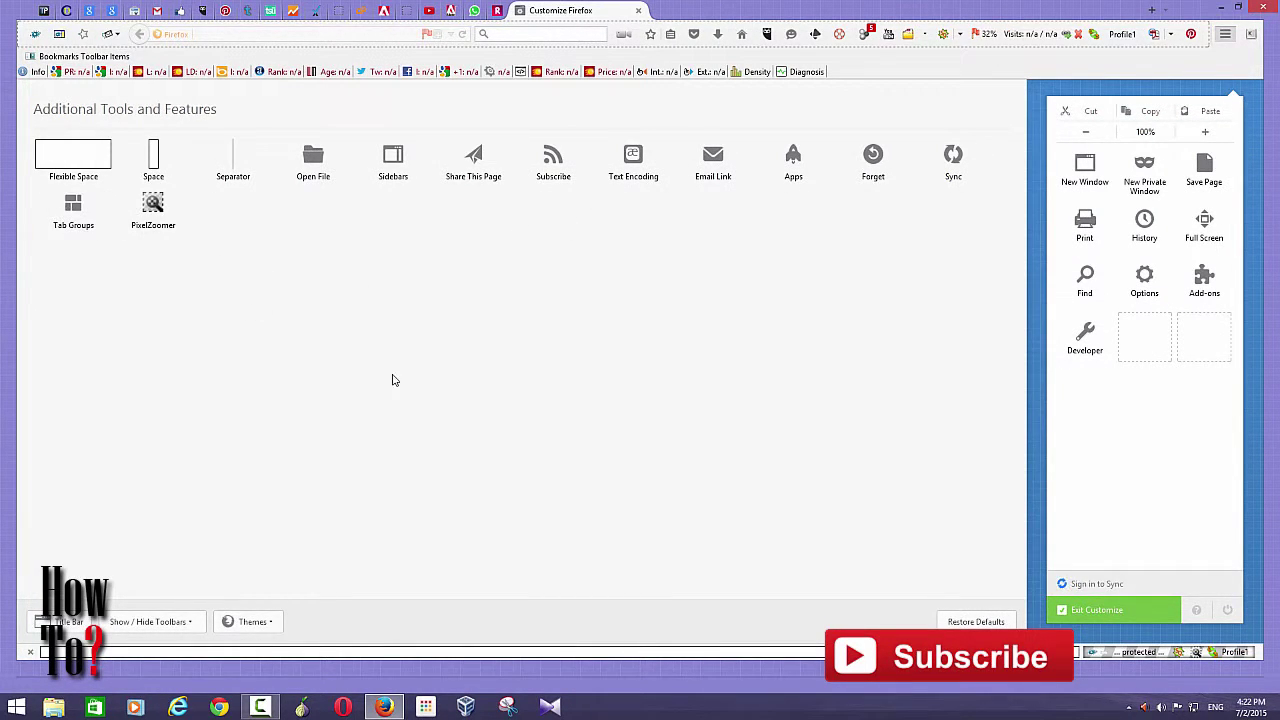
click(1153, 612)
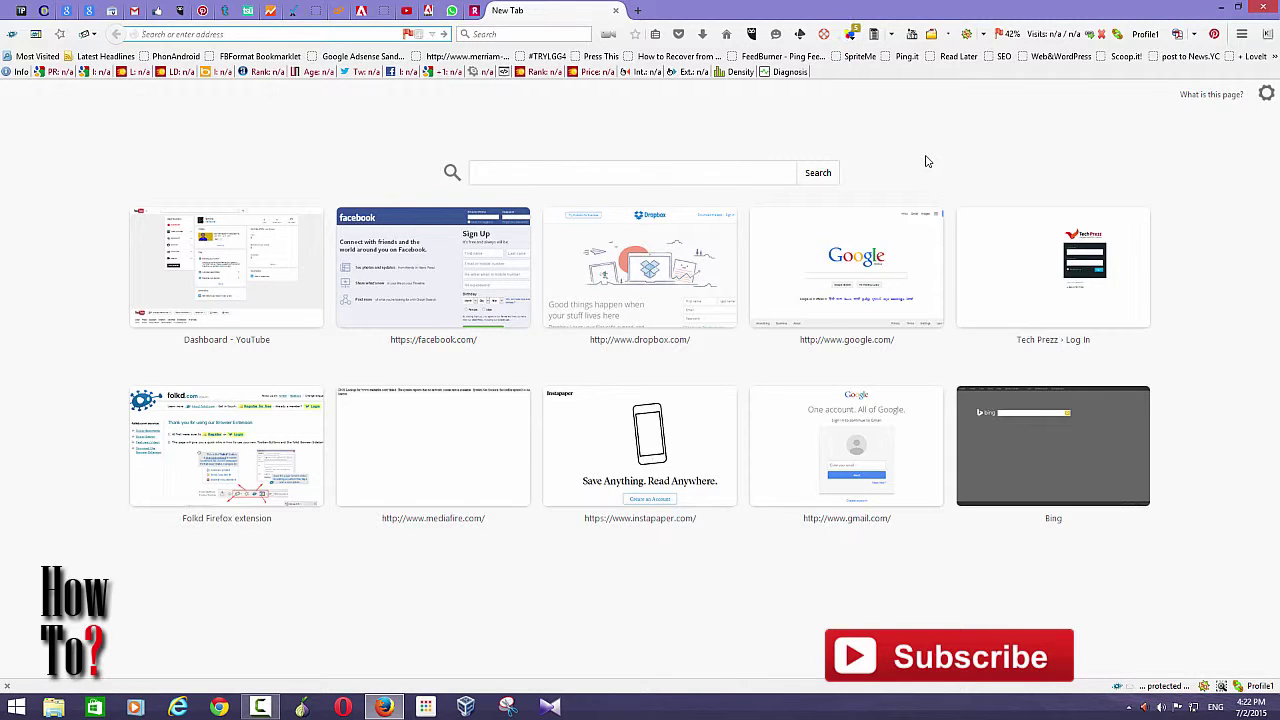
click(280, 128)
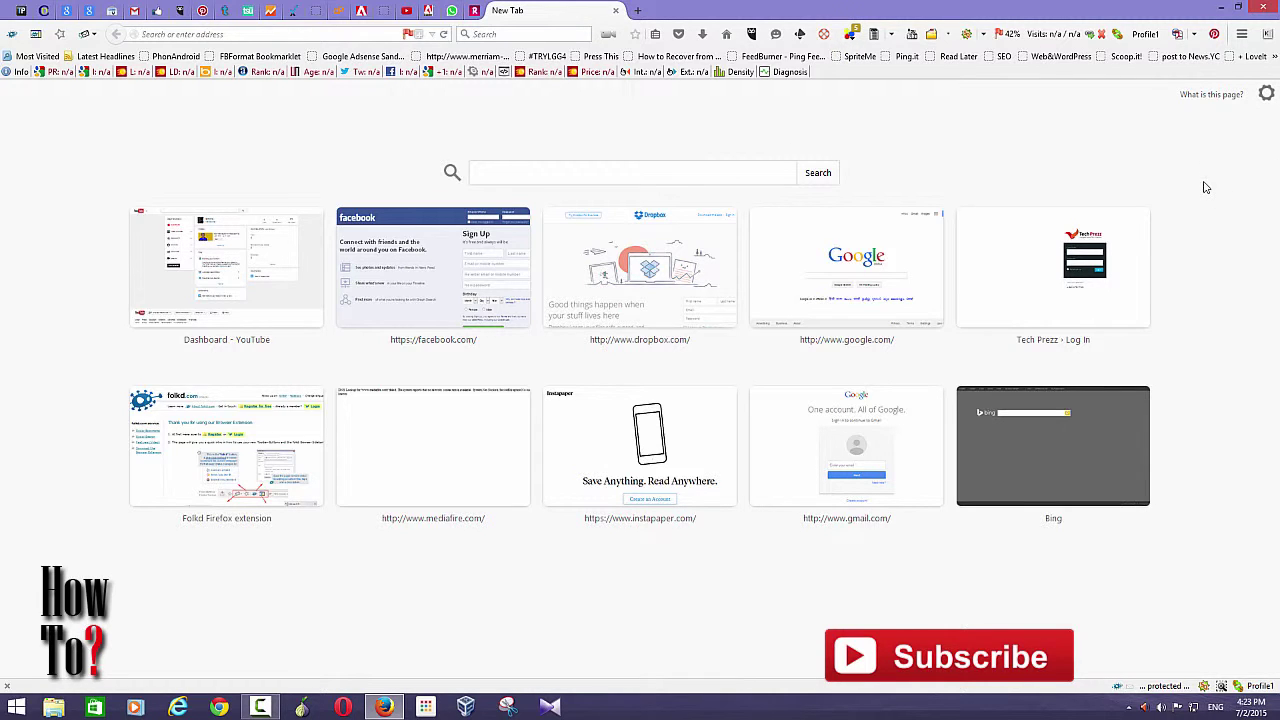
Step: Add the Tab Groups tool to the browser's main menu beside Developer, finish customizing, and open a new tab
click(1241, 34)
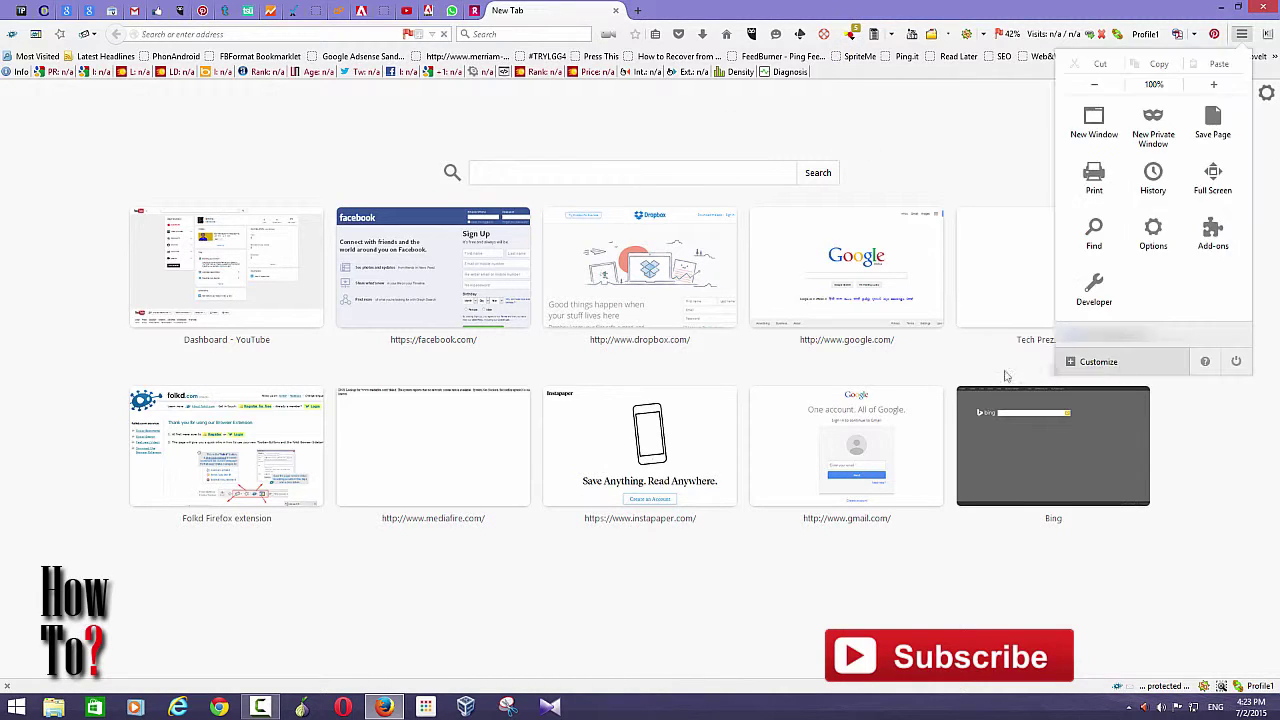
click(1090, 363)
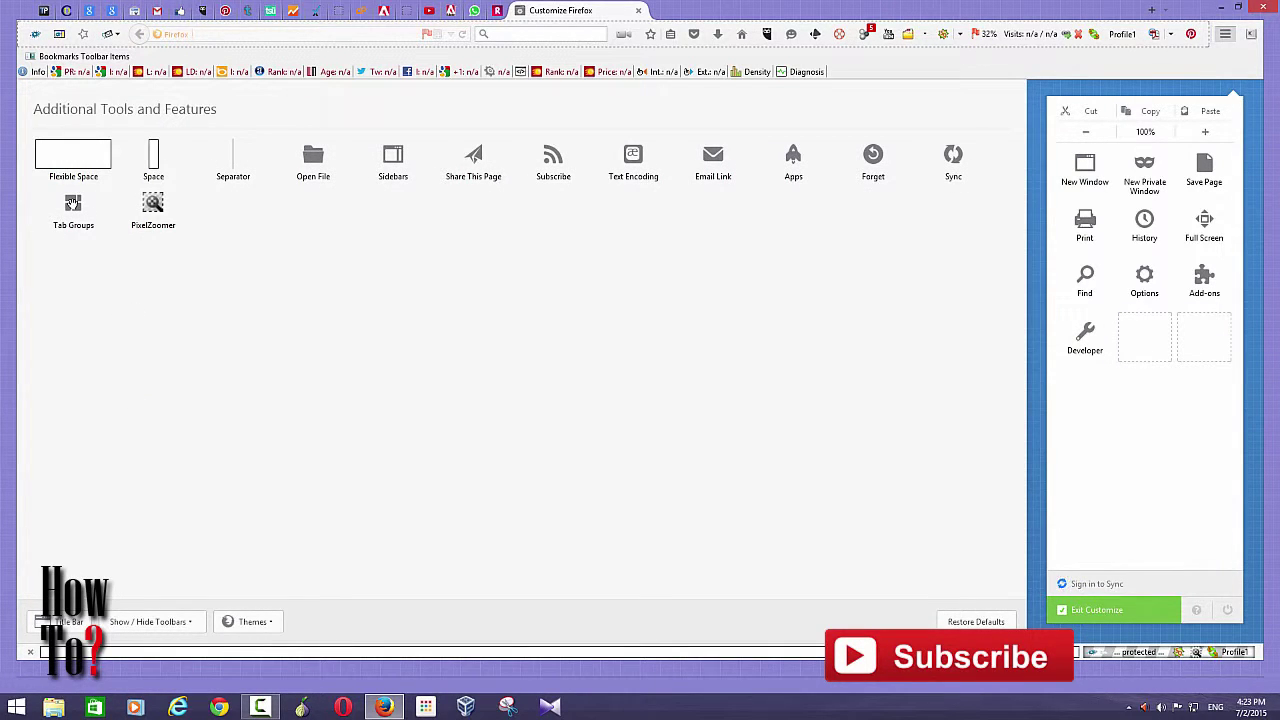
drag(72, 200, 1151, 342)
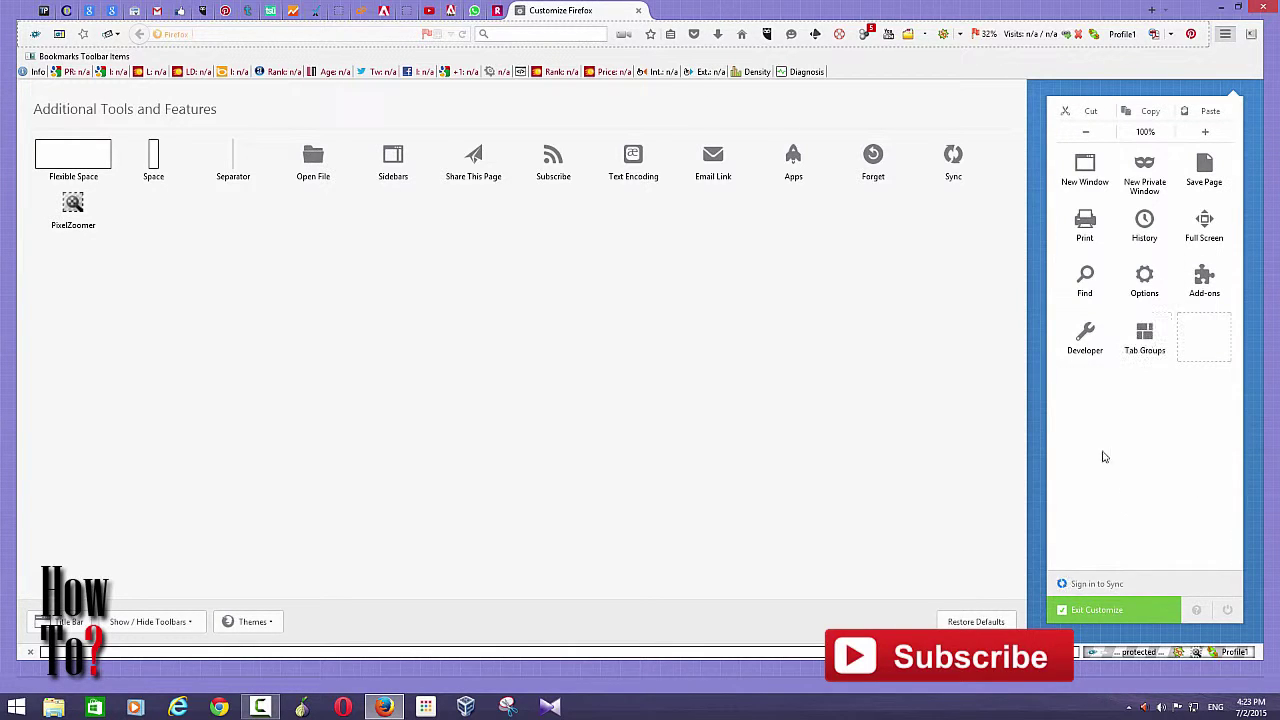
click(1130, 607)
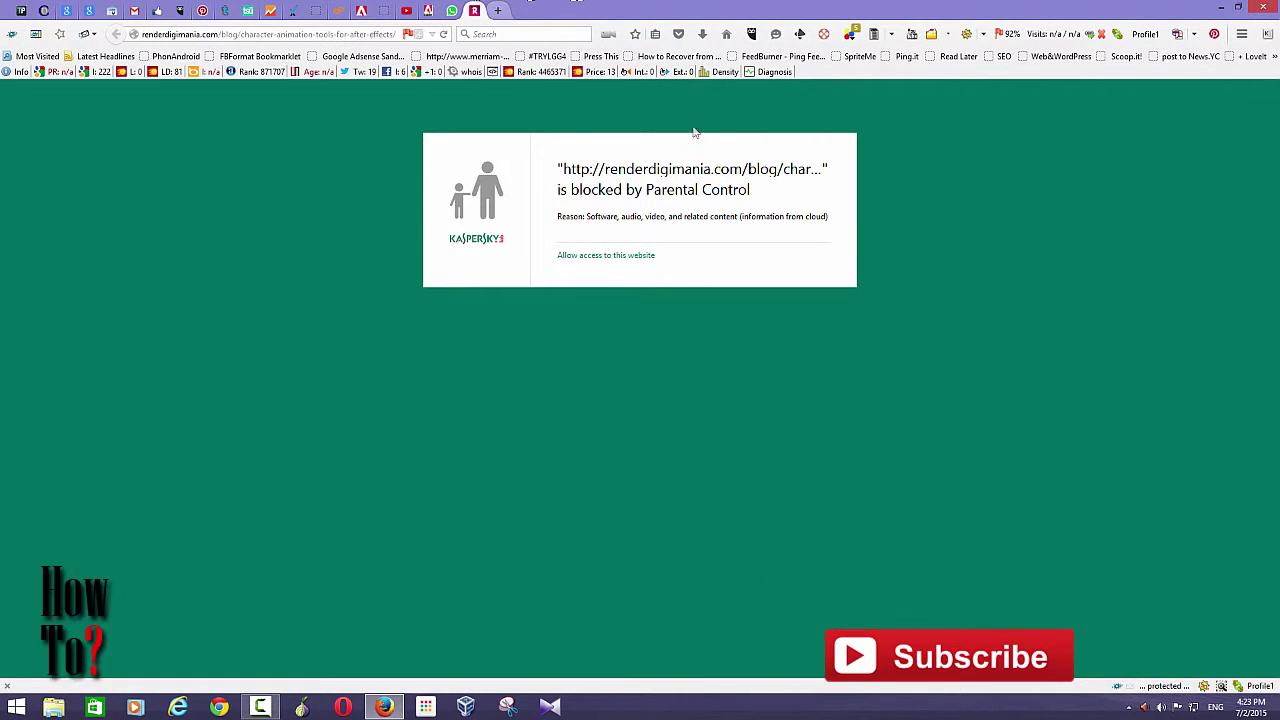
key(ctrl+t)
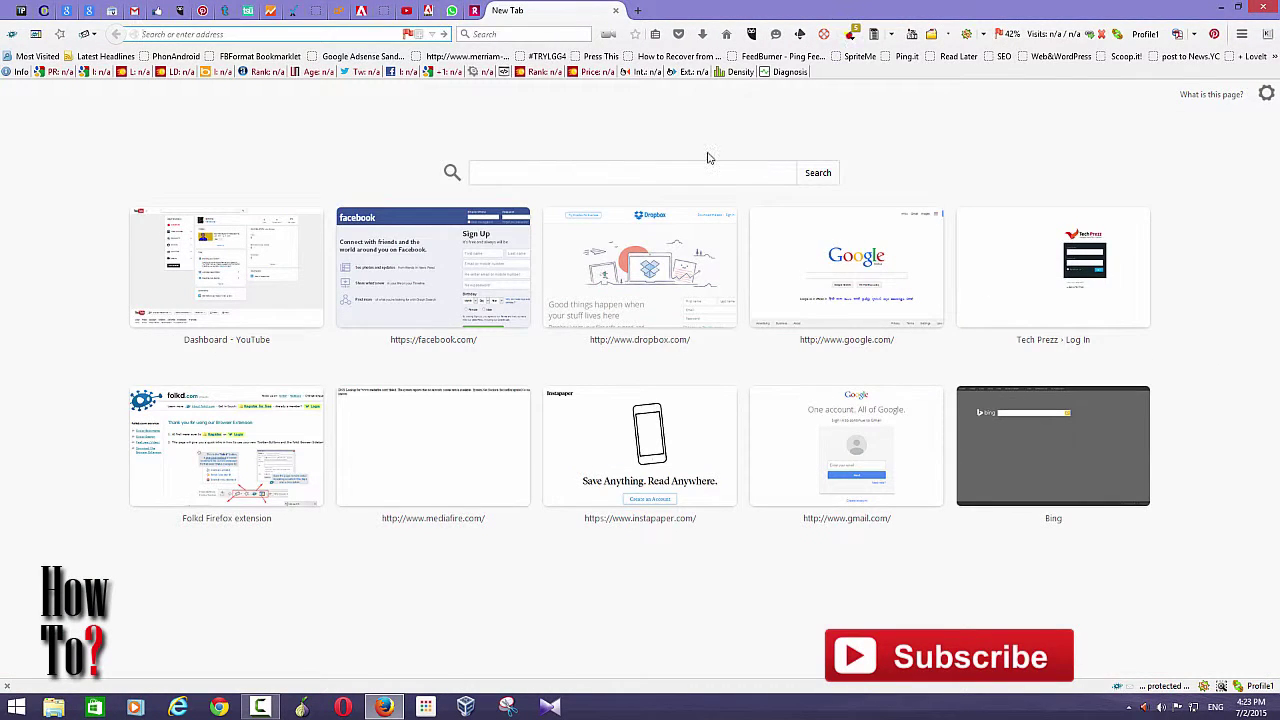